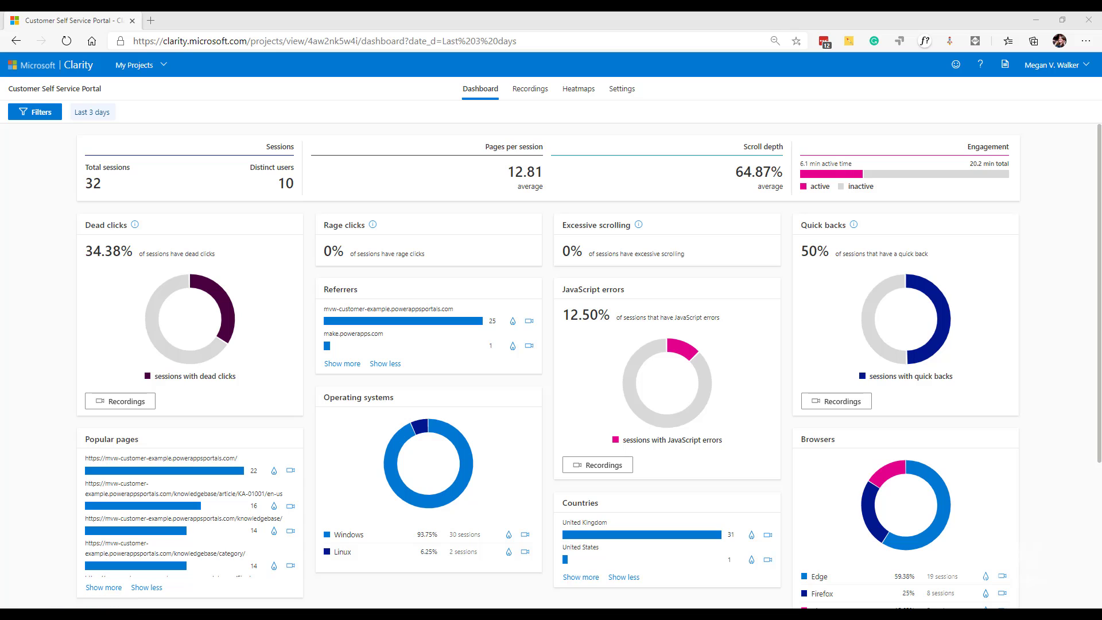
# Step: Review the Microsoft Clarity terms of use and close that page
pyautogui.moveTo(1101, 155); pyautogui.dragTo(712, 21)
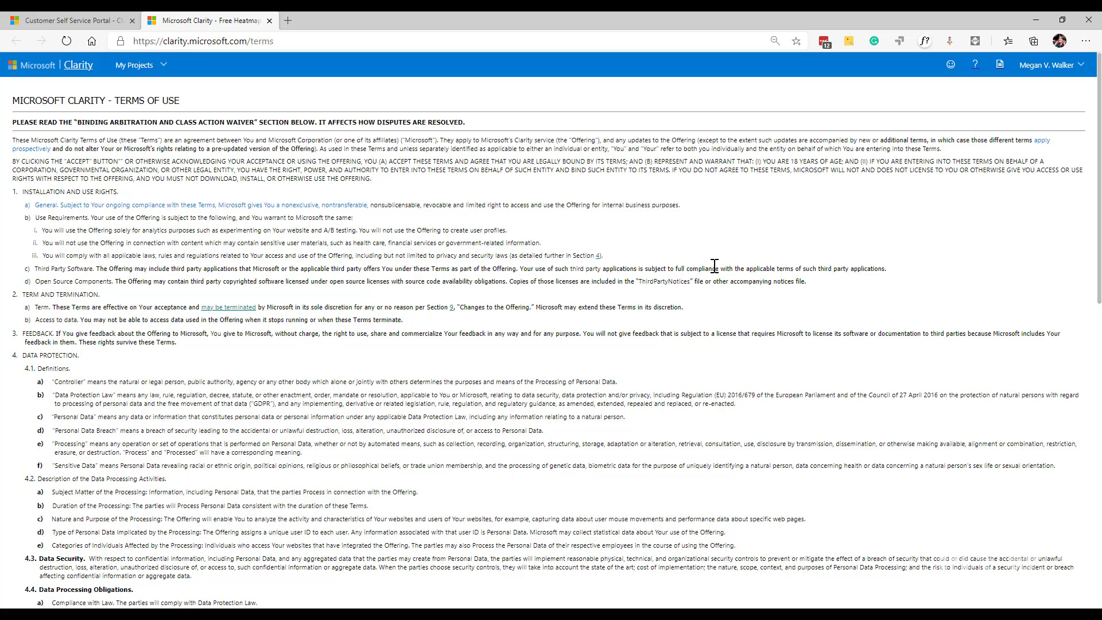
pyautogui.click(269, 21)
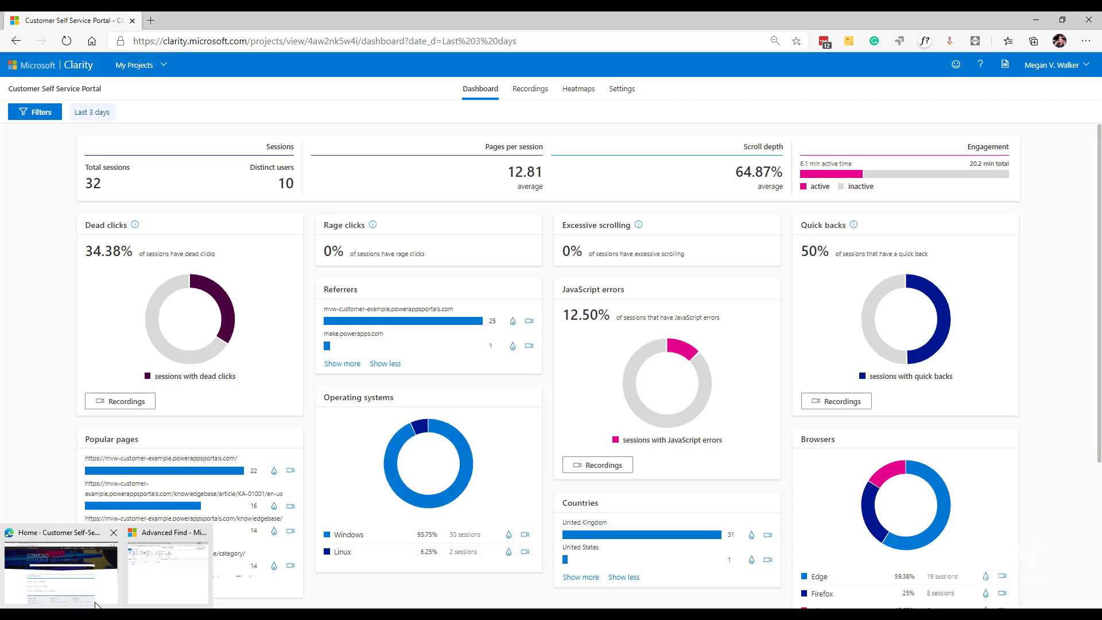
# Step: Switch to the Customer Self-Service portal's browser window and go to the Active Web Templates list in Portal Management
pyautogui.click(94, 600)
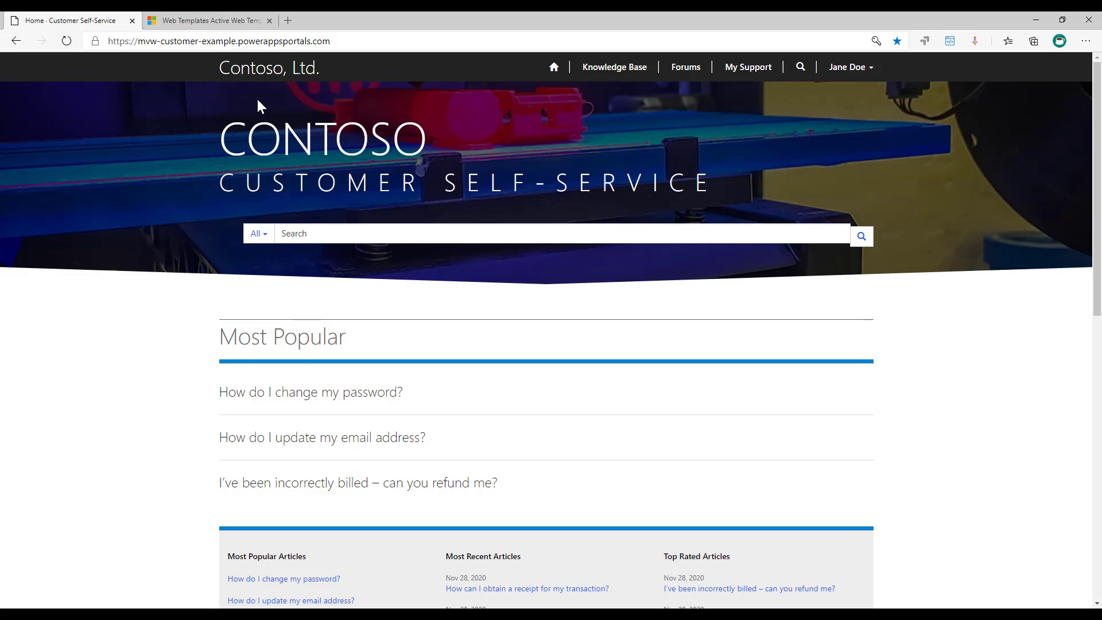
pyautogui.click(216, 21)
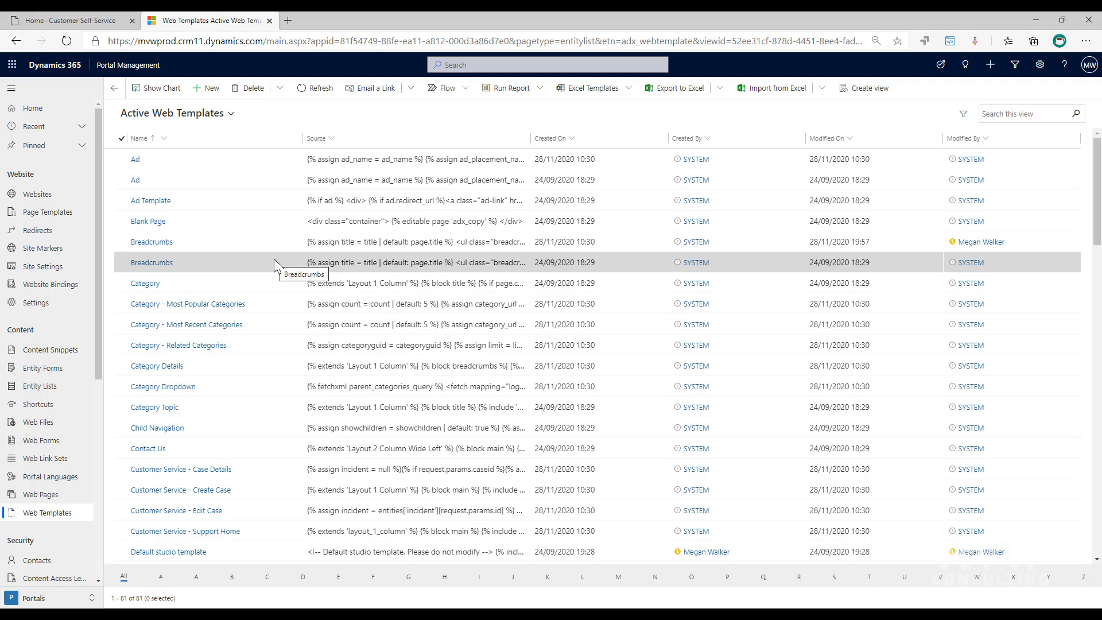
pyautogui.scroll(-6, 275, 265)
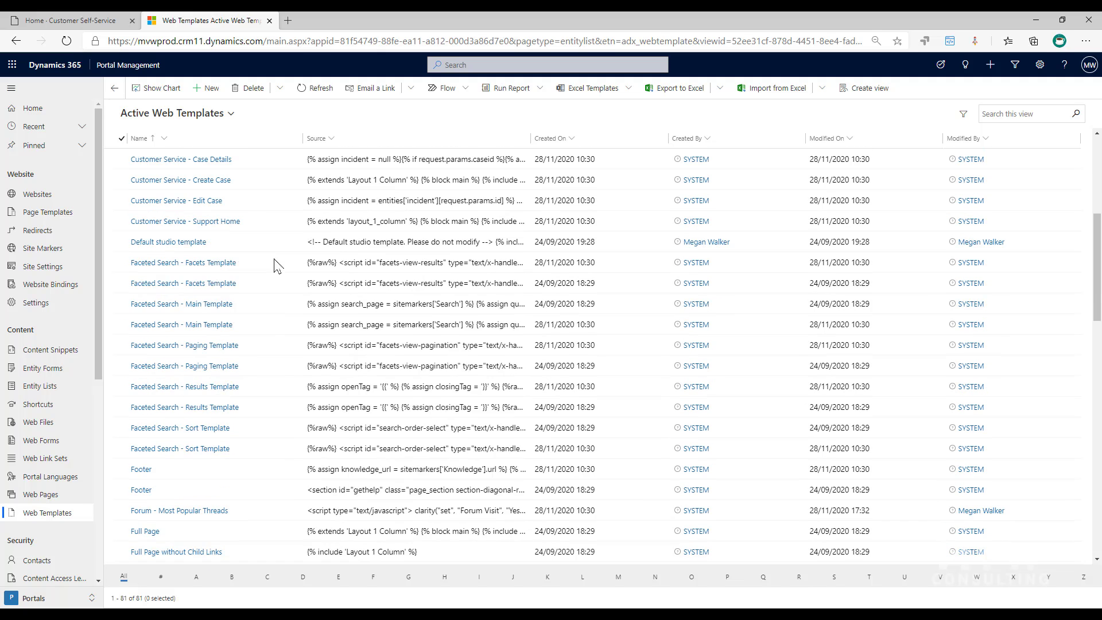
pyautogui.scroll(-2, 275, 265)
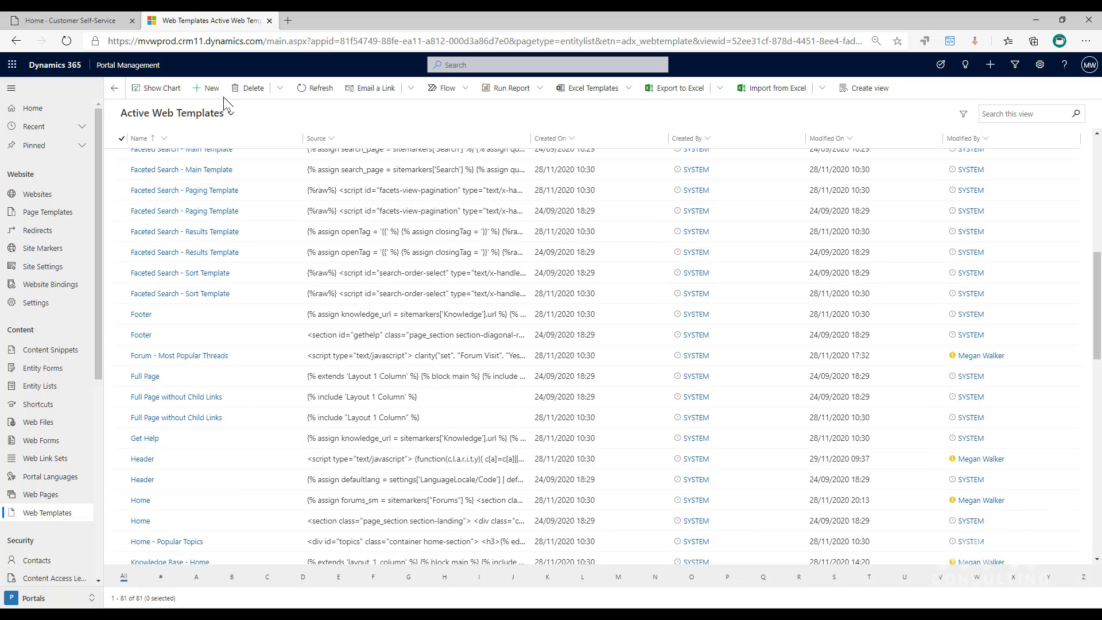
# Step: Change the list to the Web Templates - Customer Self Service view and open the Header template
pyautogui.click(217, 115)
pyautogui.click(201, 150)
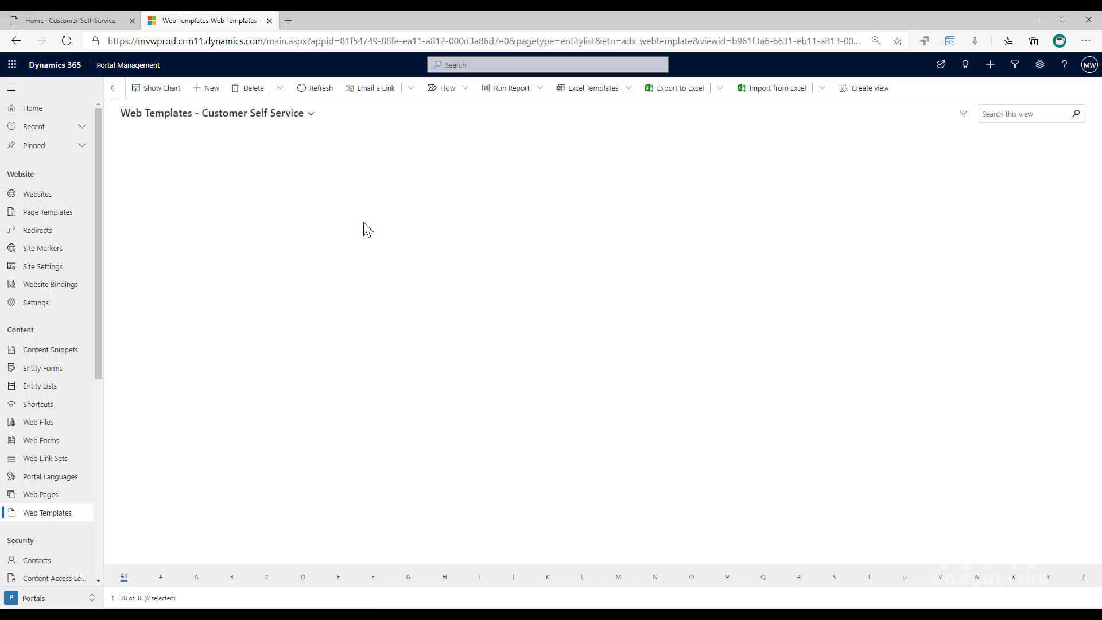
pyautogui.scroll(-2, 363, 226)
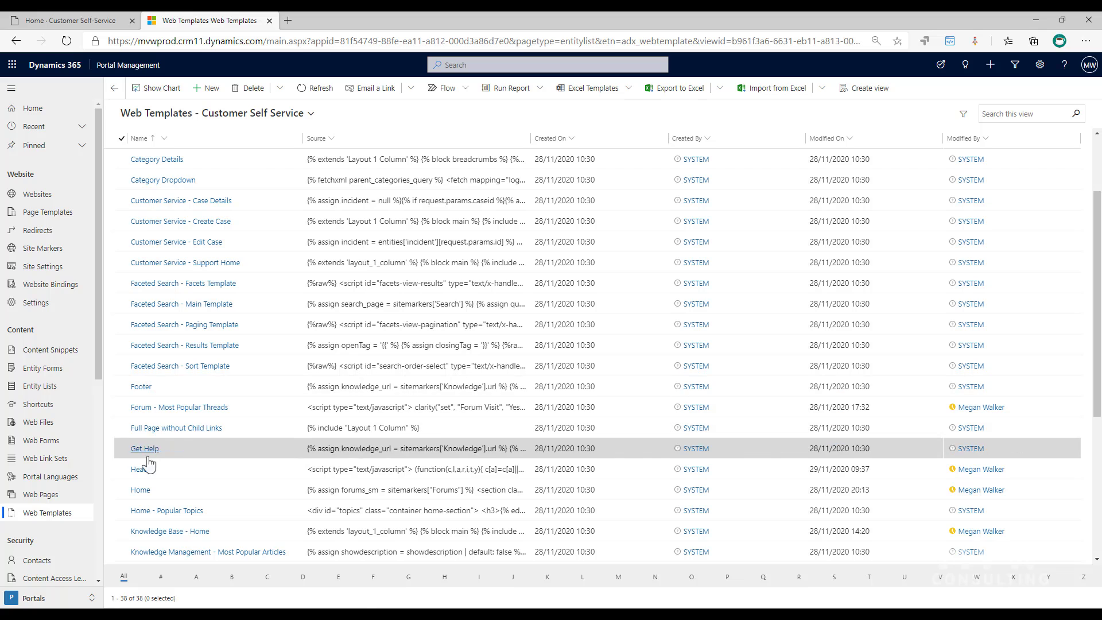
pyautogui.click(142, 470)
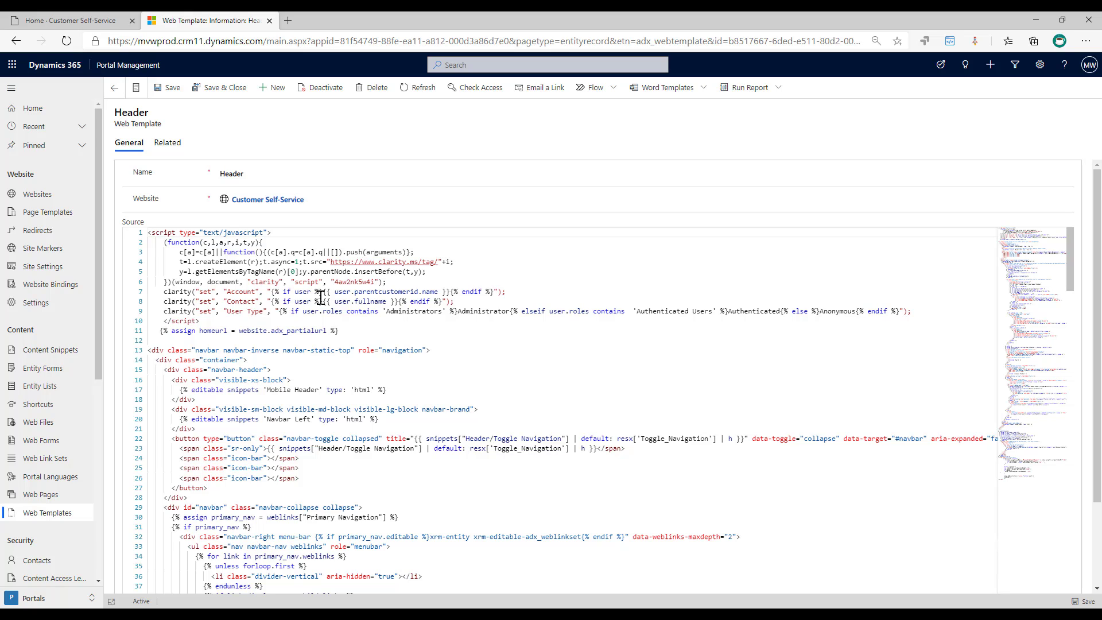
# Step: Copy the three clarity "set" lines for Account, Contact and User Type in the Header source and remove them
pyautogui.moveTo(163, 293); pyautogui.dragTo(150, 323)
pyautogui.hotkey('ctrl', 'c')
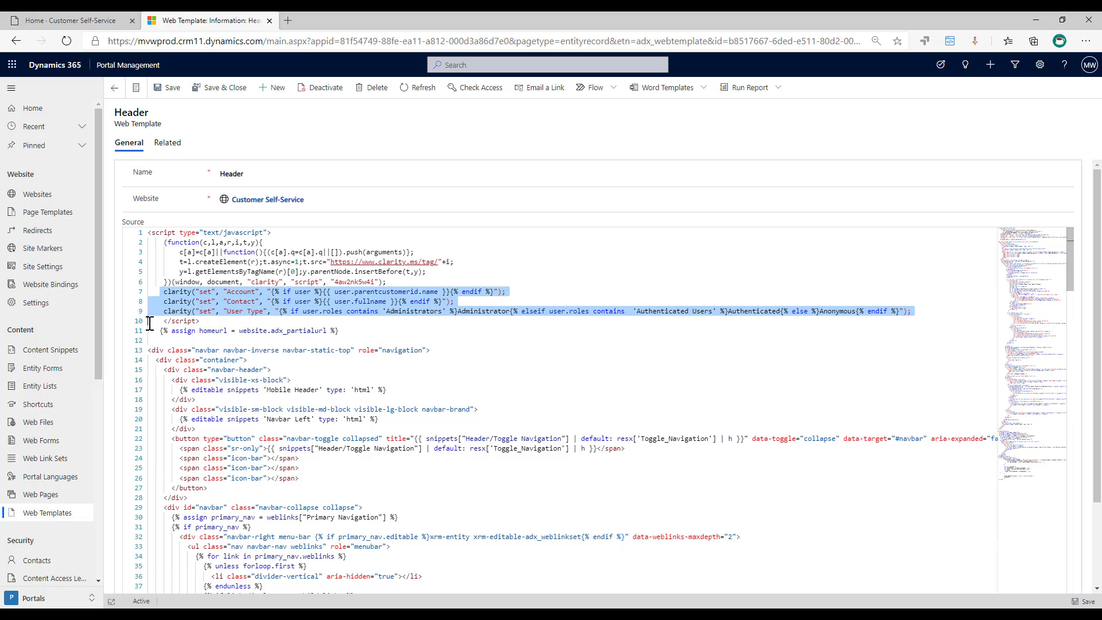
pyautogui.press('Delete')
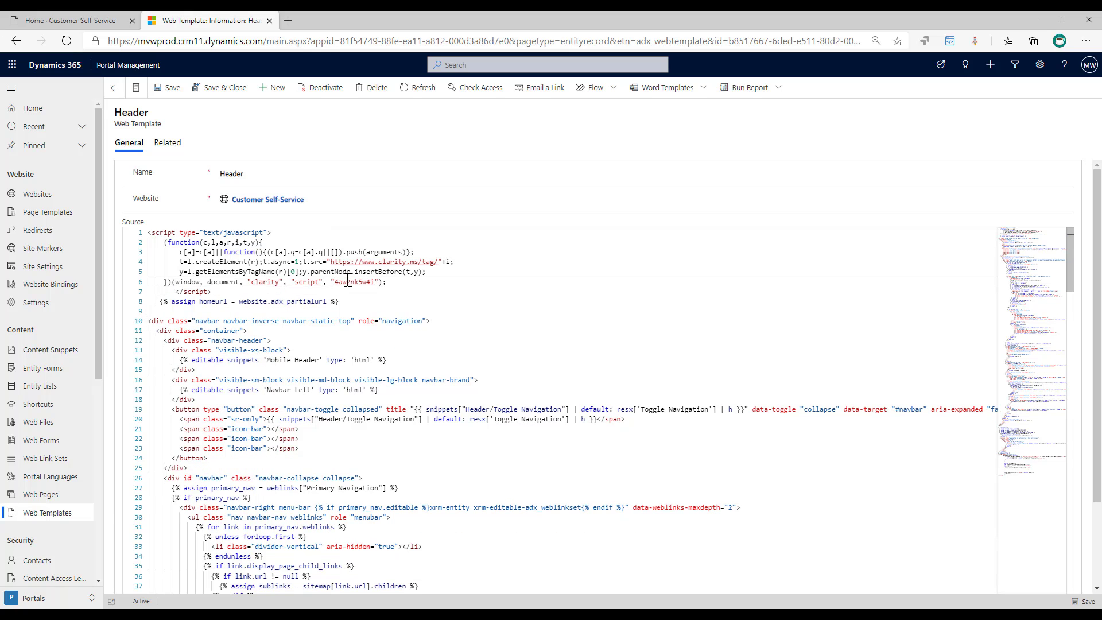
# Step: Compare the Clarity script in the Header source with the tracking code on the Clarity project's Setup page, and return to the template
pyautogui.moveTo(335, 282); pyautogui.dragTo(375, 282)
pyautogui.click(237, 292)
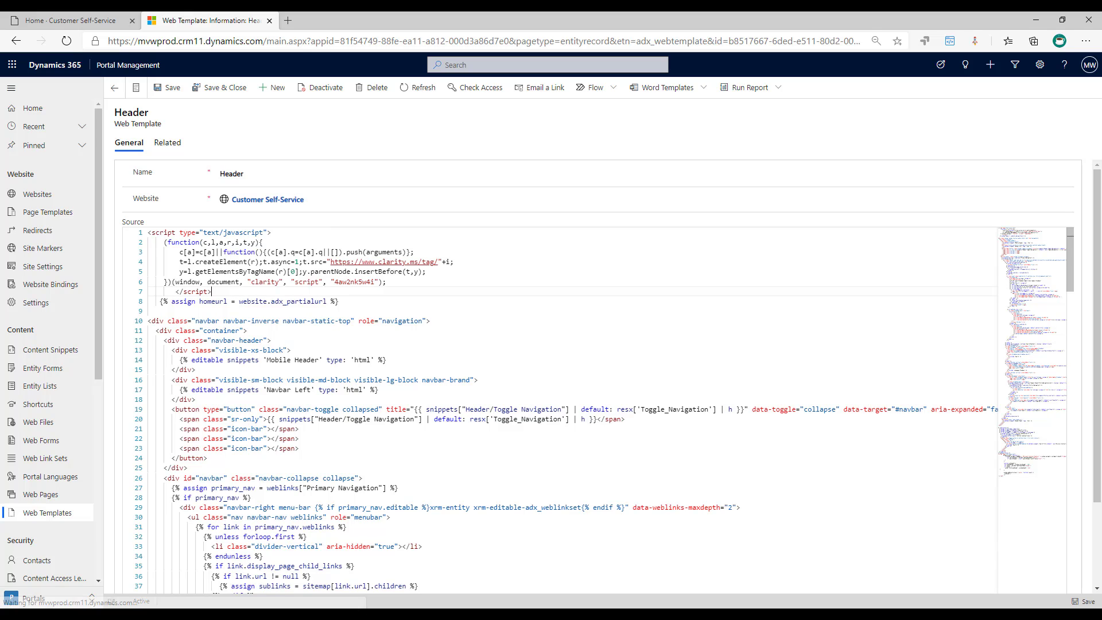
pyautogui.click(152, 602)
pyautogui.click(152, 601)
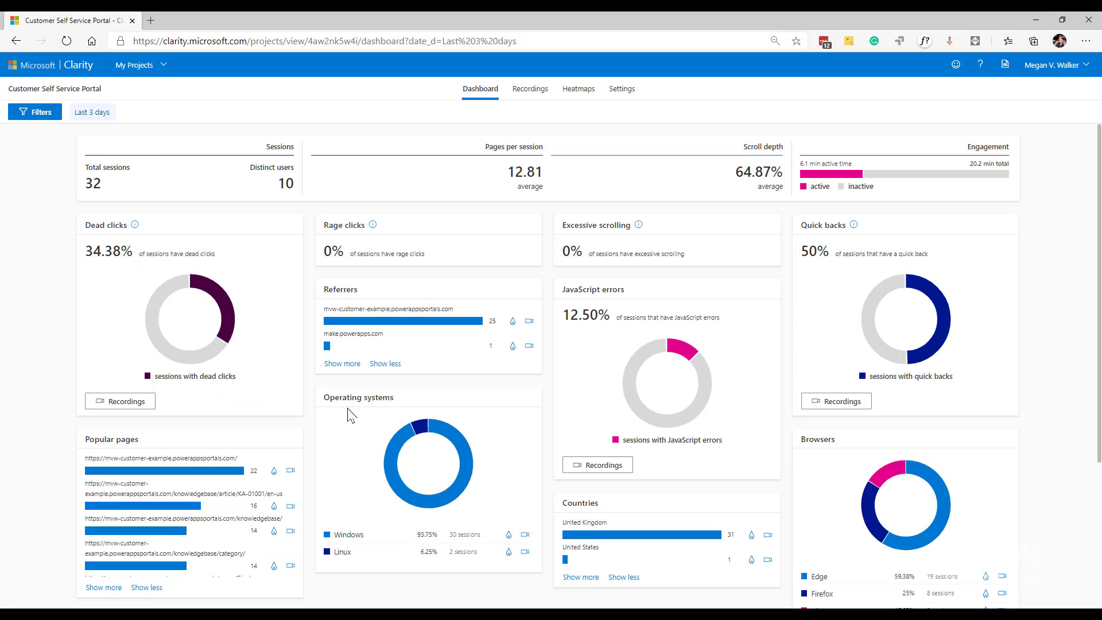
pyautogui.click(621, 91)
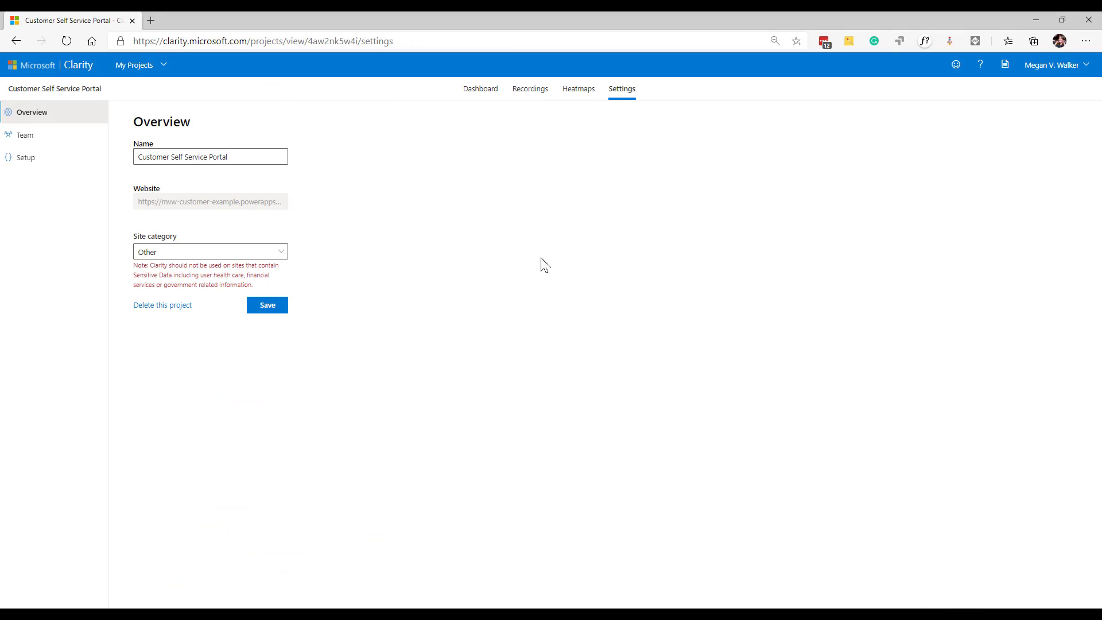
pyautogui.click(525, 93)
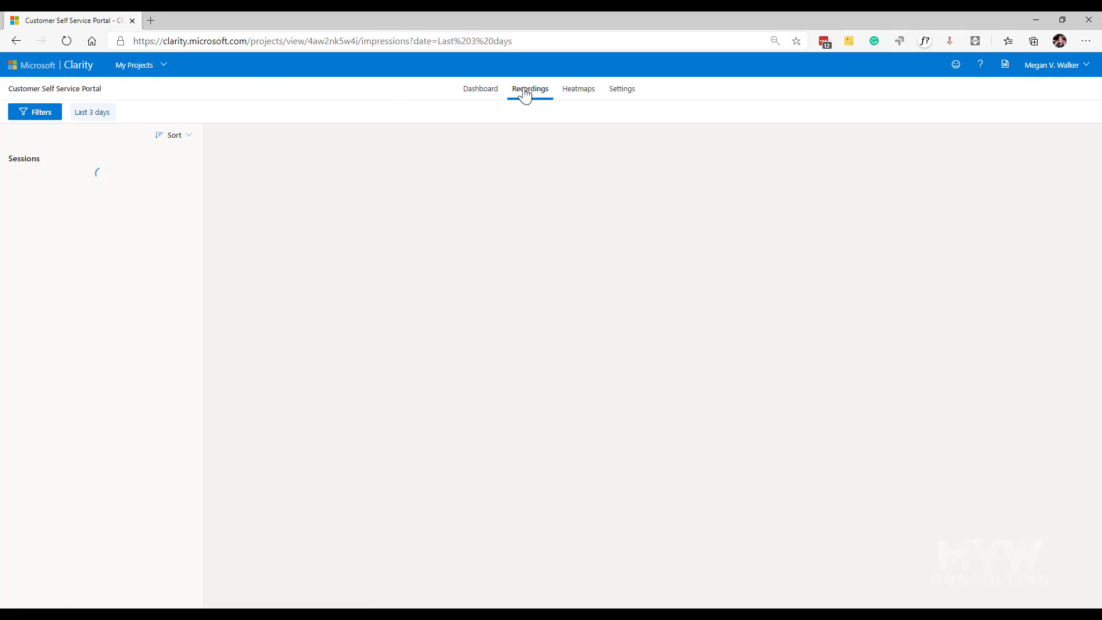
pyautogui.click(621, 90)
pyautogui.click(30, 155)
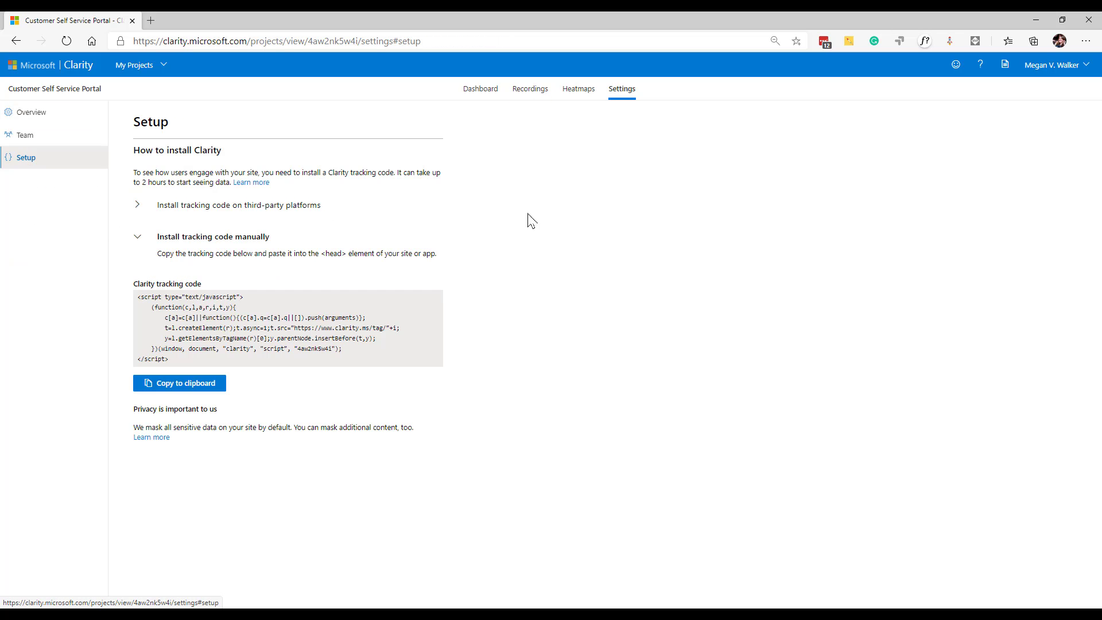
pyautogui.moveTo(189, 361); pyautogui.dragTo(124, 299)
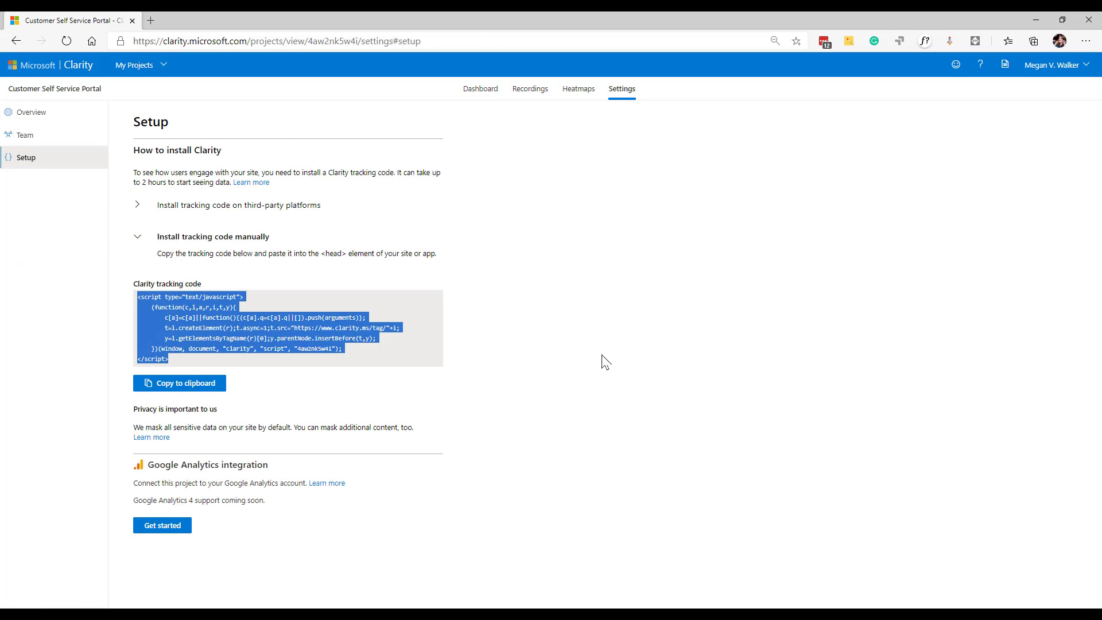
pyautogui.click(1036, 20)
# Step: Paste the clarity "set" lines for Account, Contact and User Type before the closing script tag in the Header source
pyautogui.click(434, 282)
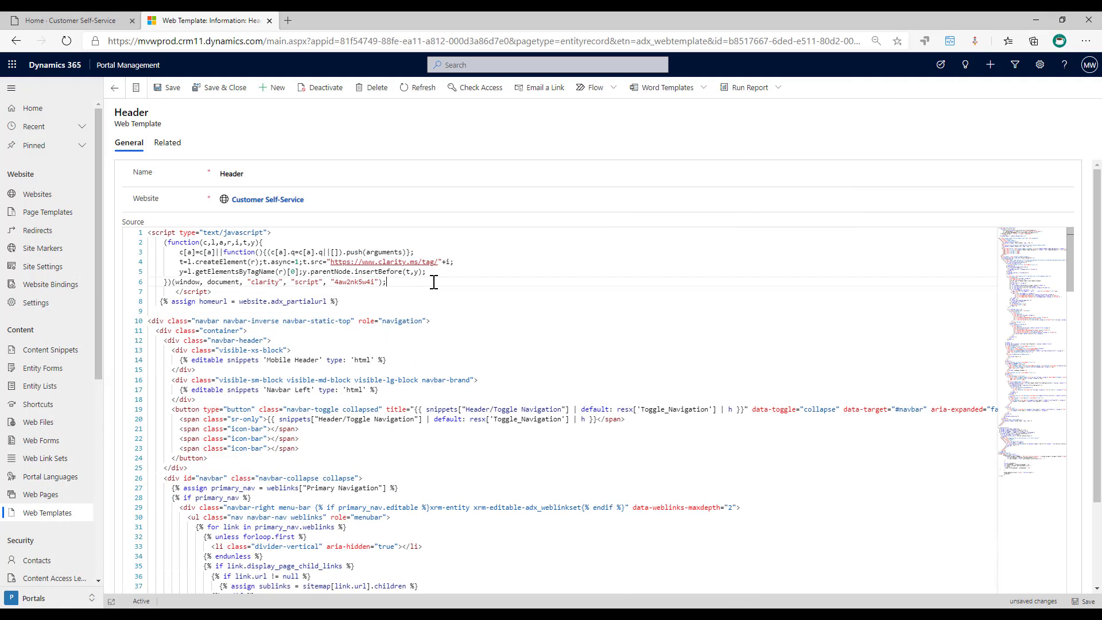
pyautogui.hotkey('ctrl', 'v')
pyautogui.click(524, 315)
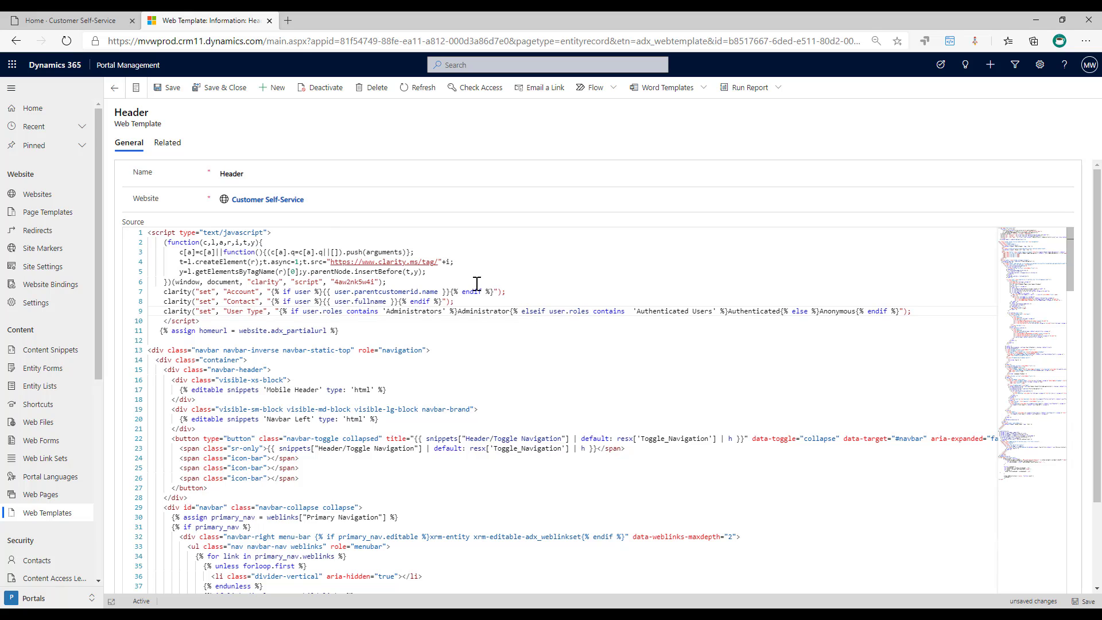
# Step: Examine the Account custom tag line in the Header source, including its user, parentcustomerid and name parts
pyautogui.moveTo(163, 292); pyautogui.dragTo(508, 291)
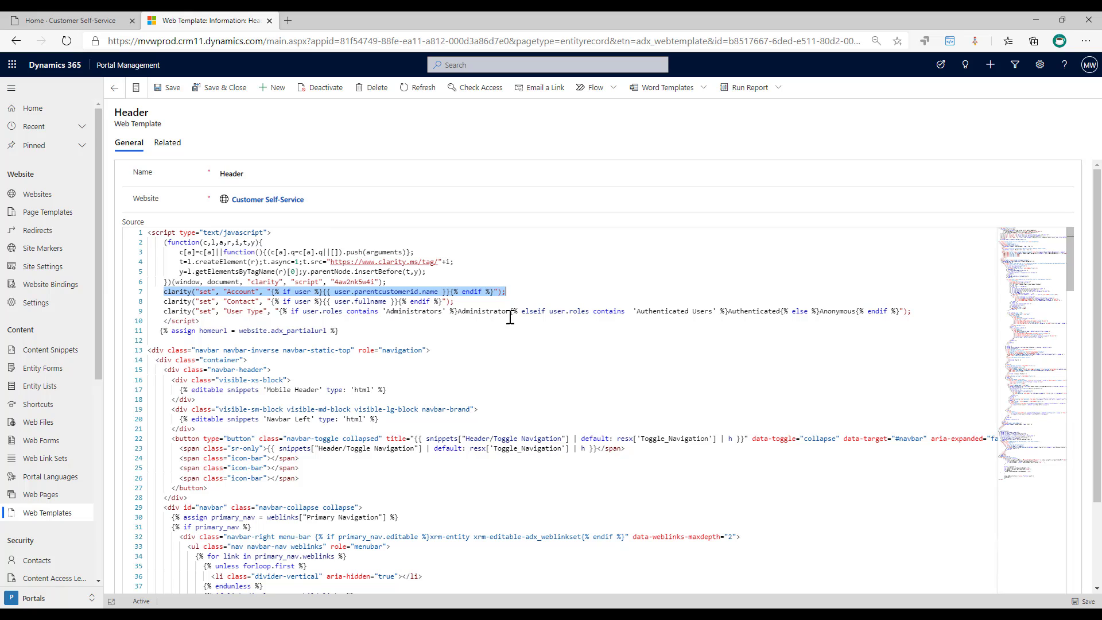
pyautogui.click(167, 293)
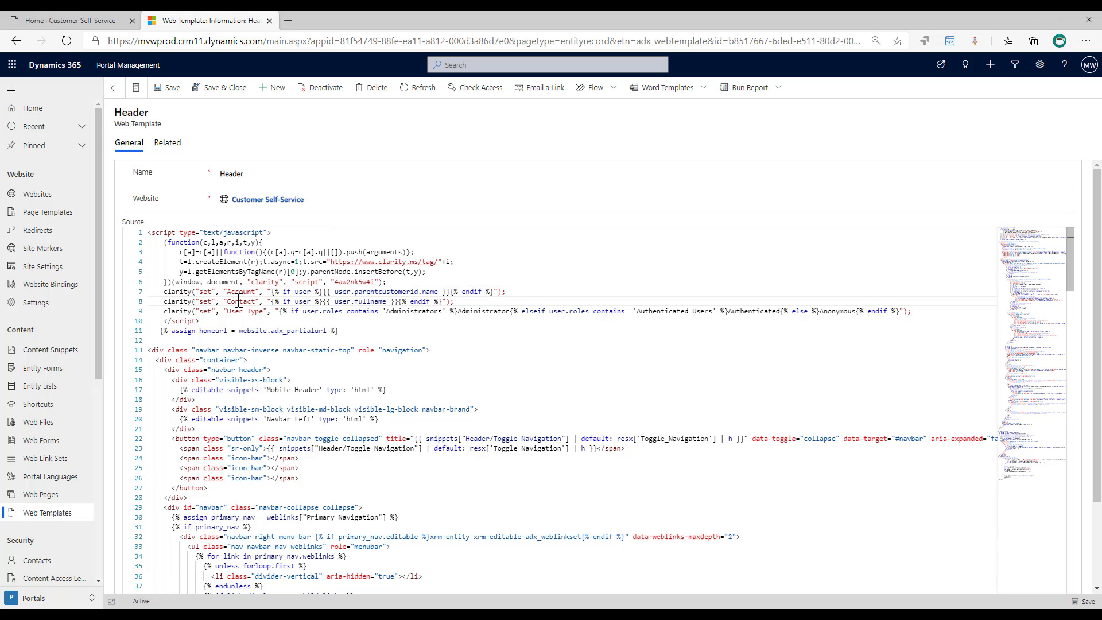
pyautogui.click(311, 311)
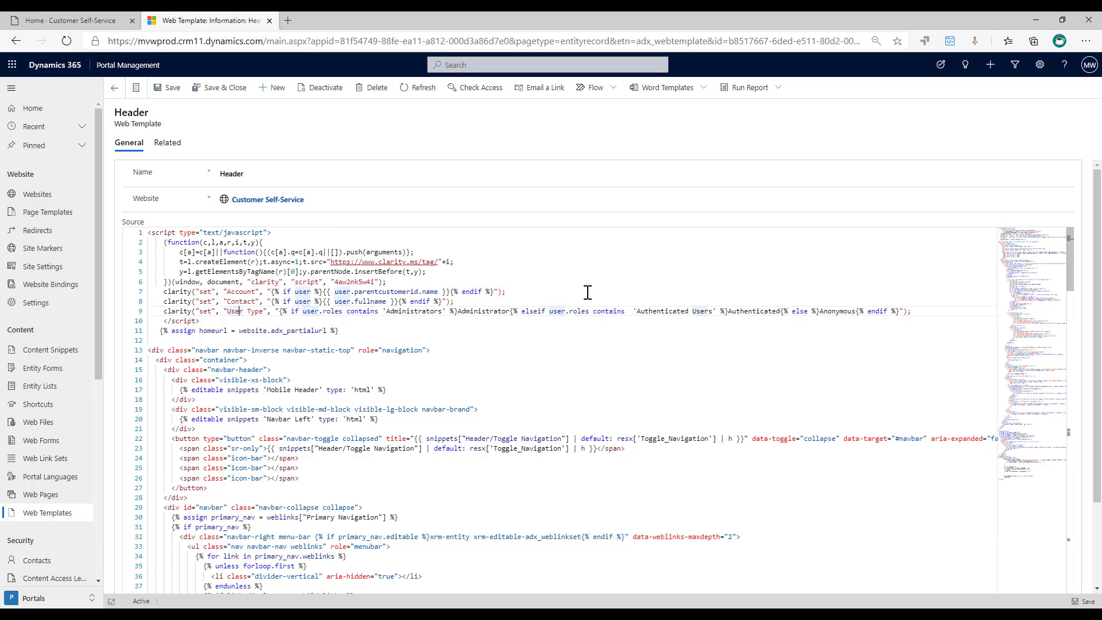
pyautogui.click(543, 288)
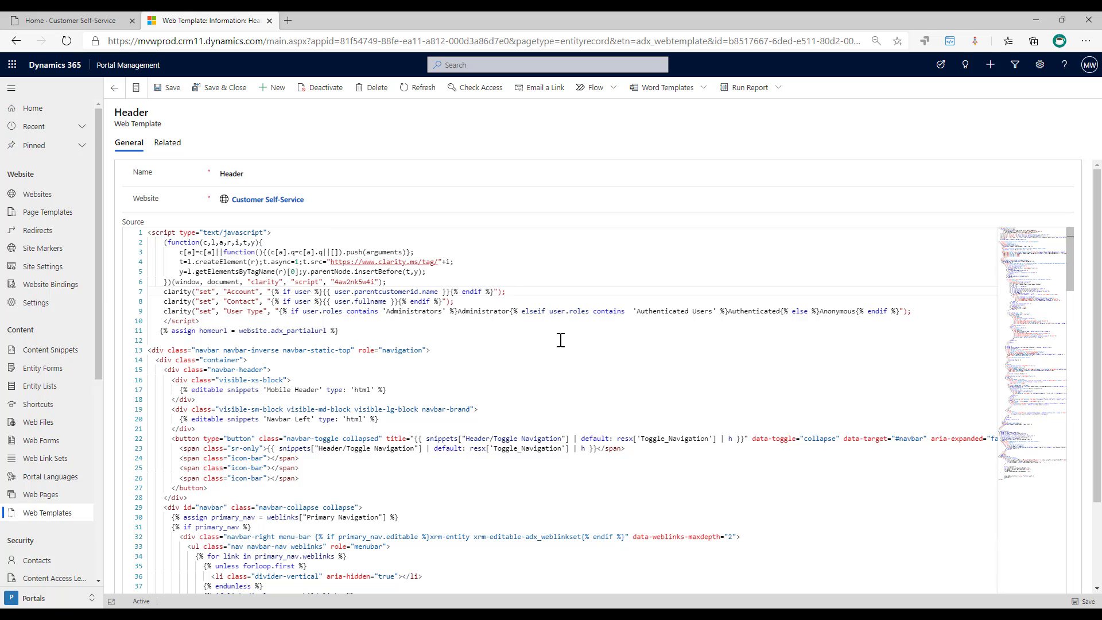
pyautogui.doubleClick(342, 291)
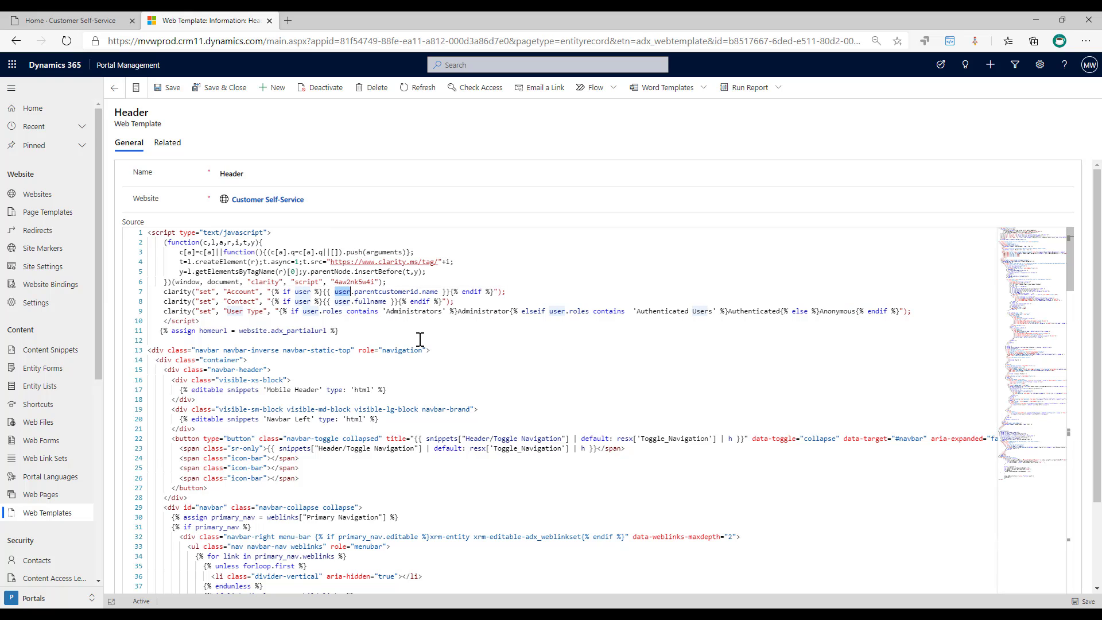
pyautogui.moveTo(355, 292); pyautogui.dragTo(420, 291)
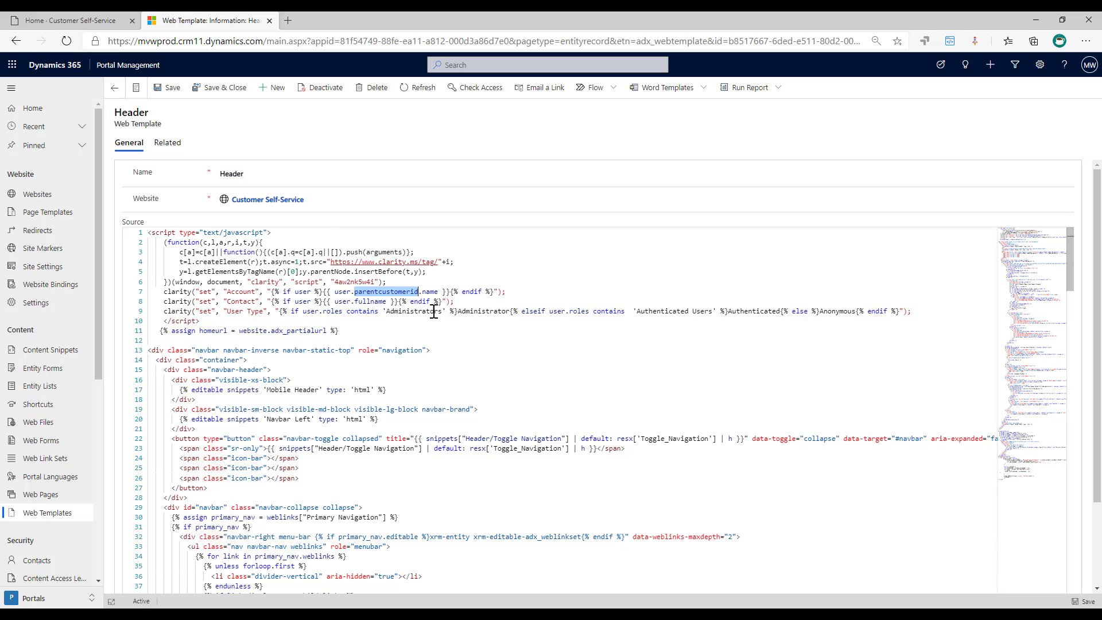
pyautogui.doubleClick(431, 291)
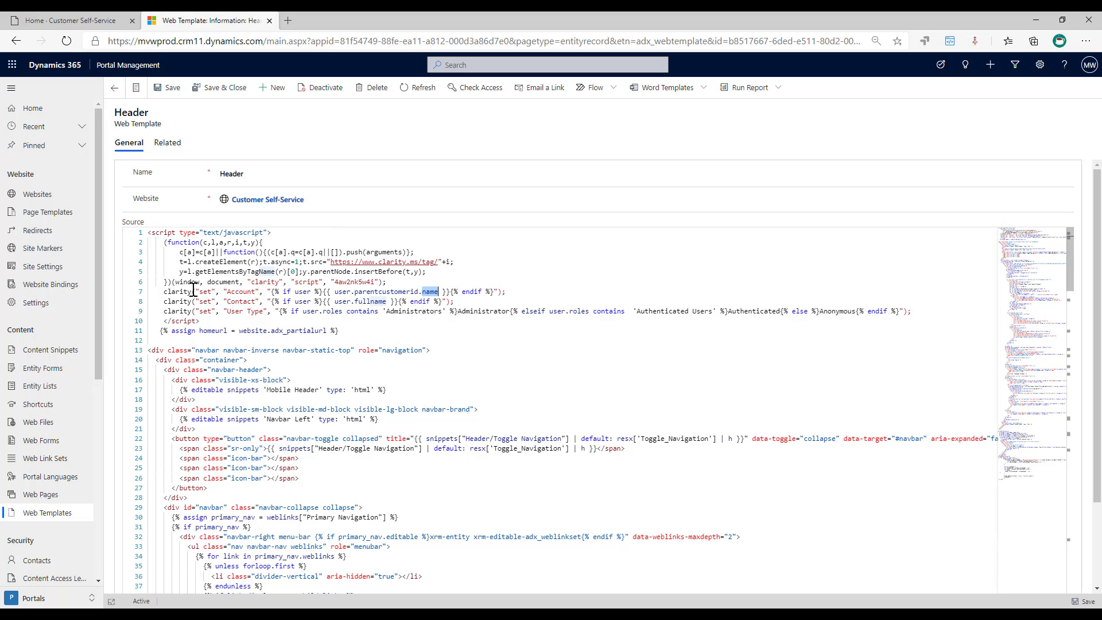
pyautogui.moveTo(164, 291); pyautogui.dragTo(507, 292)
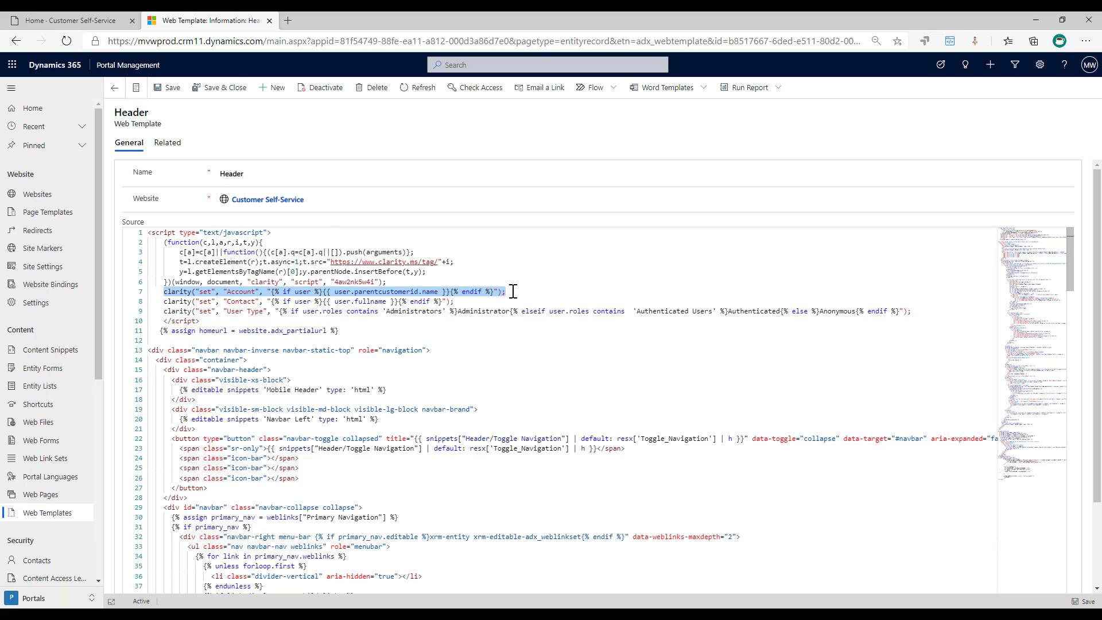
pyautogui.click(195, 292)
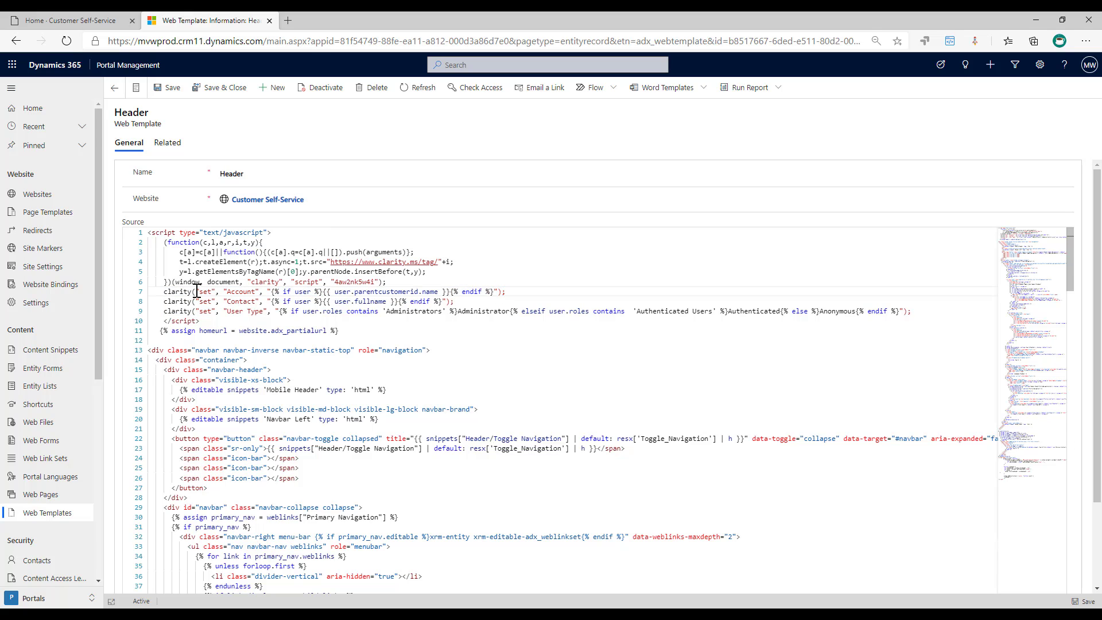
# Step: Examine how the custom tag lines are built: the clarity "set" call, the tag names, and the Liquid values for Account, Contact and User Type
pyautogui.moveTo(218, 292); pyautogui.dragTo(162, 291)
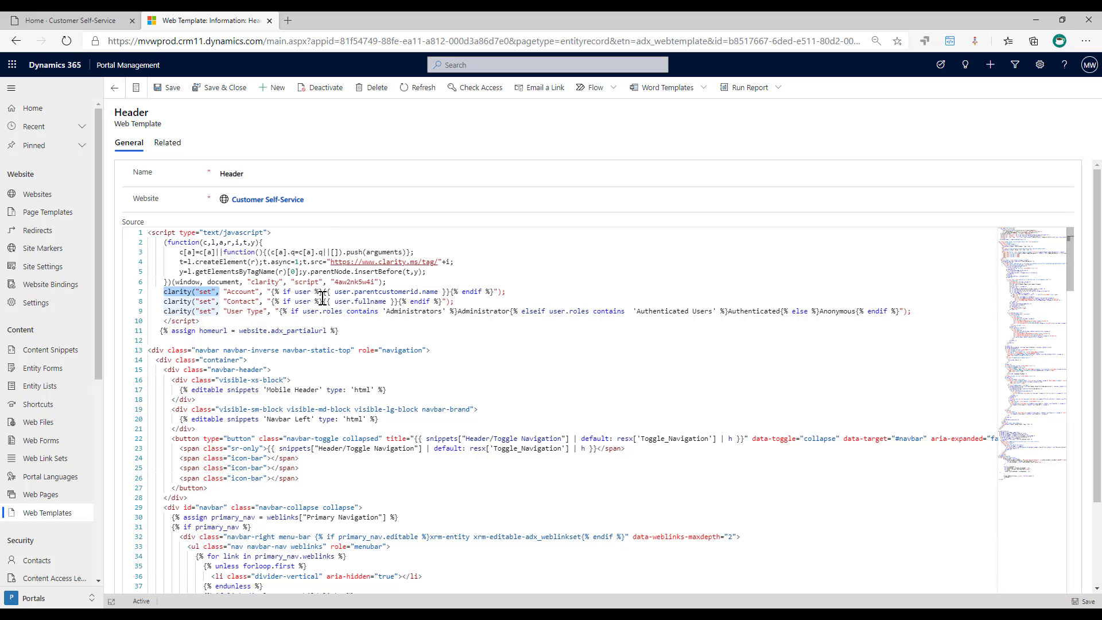
pyautogui.click(219, 292)
pyautogui.moveTo(223, 292); pyautogui.dragTo(260, 292)
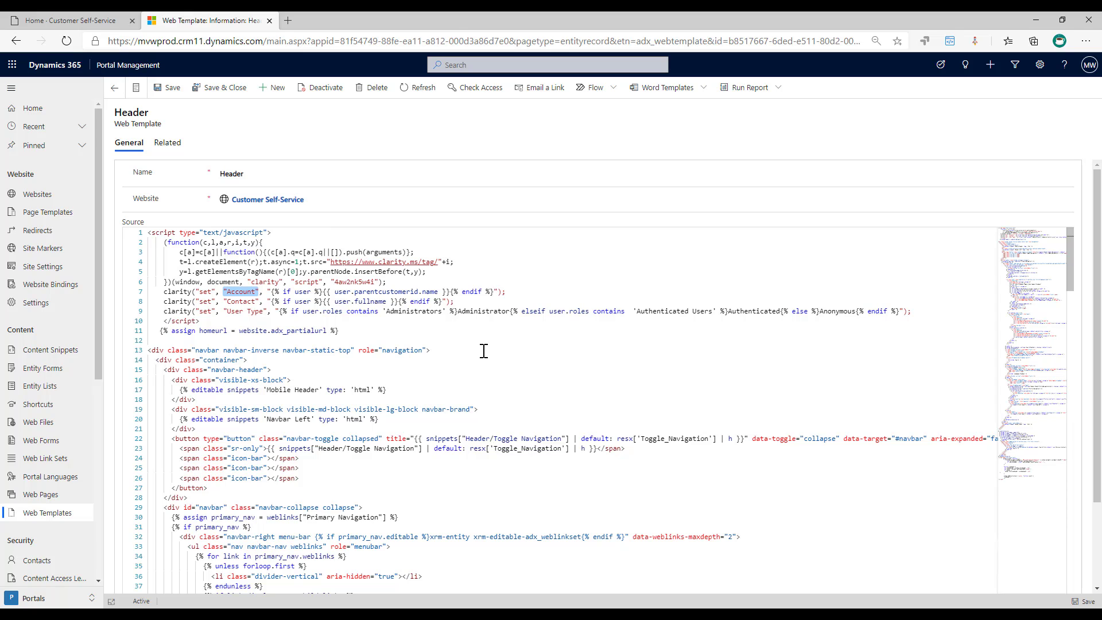
pyautogui.click(272, 291)
pyautogui.moveTo(272, 292); pyautogui.dragTo(493, 292)
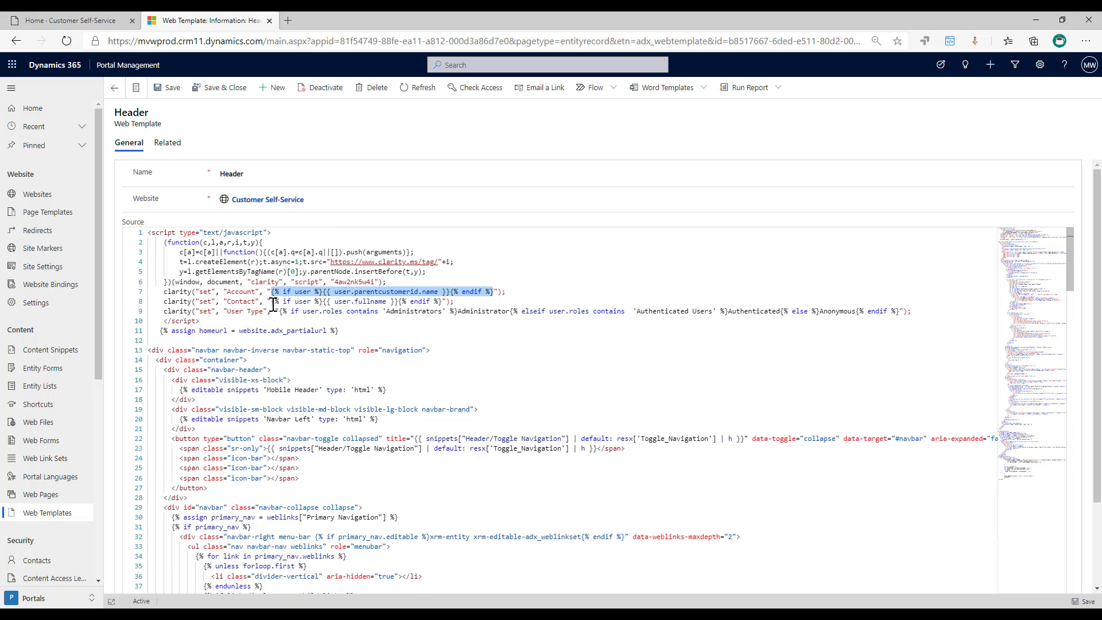
pyautogui.doubleClick(230, 301)
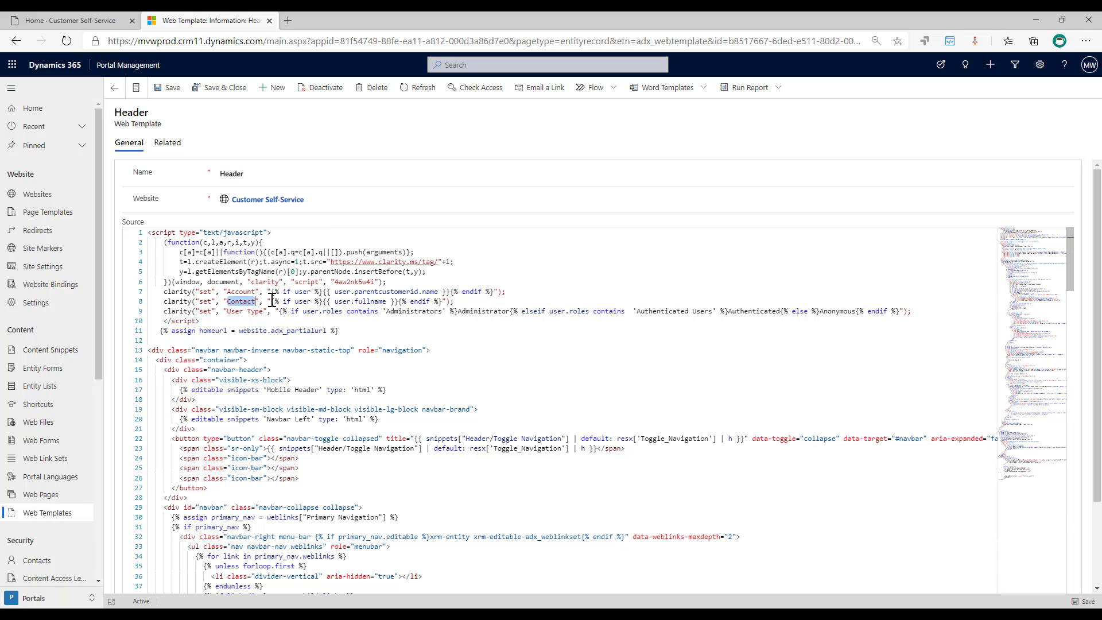
pyautogui.moveTo(271, 301); pyautogui.dragTo(442, 301)
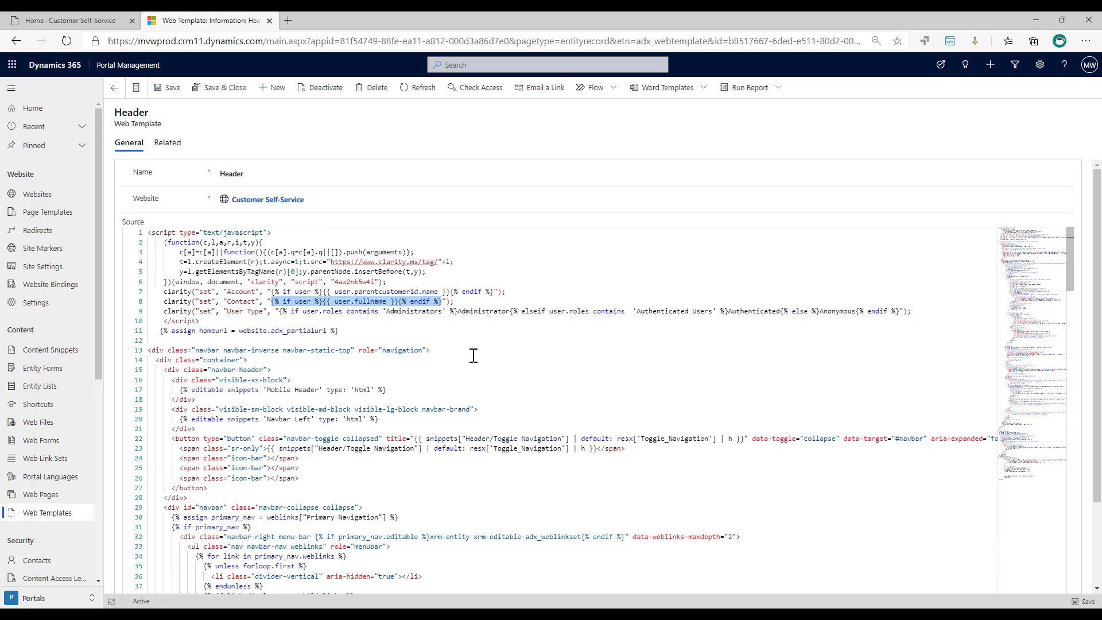
pyautogui.moveTo(279, 311); pyautogui.dragTo(899, 313)
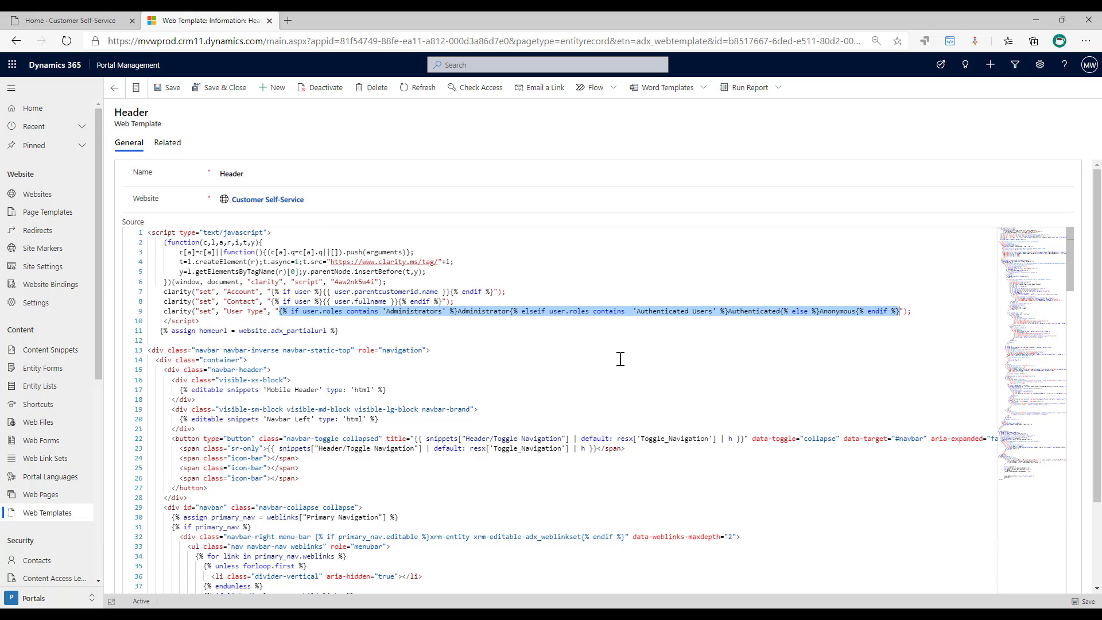
pyautogui.click(508, 332)
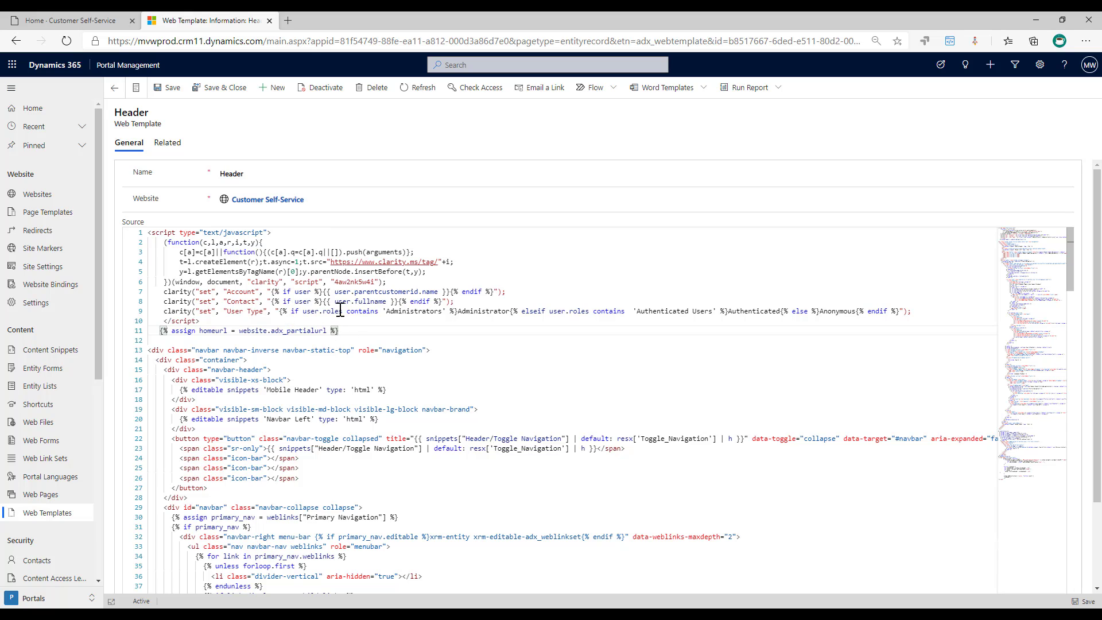
# Step: Examine the Administrator, Authenticated and Anonymous values in the User Type tag line of the Header source
pyautogui.moveTo(387, 312); pyautogui.dragTo(510, 312)
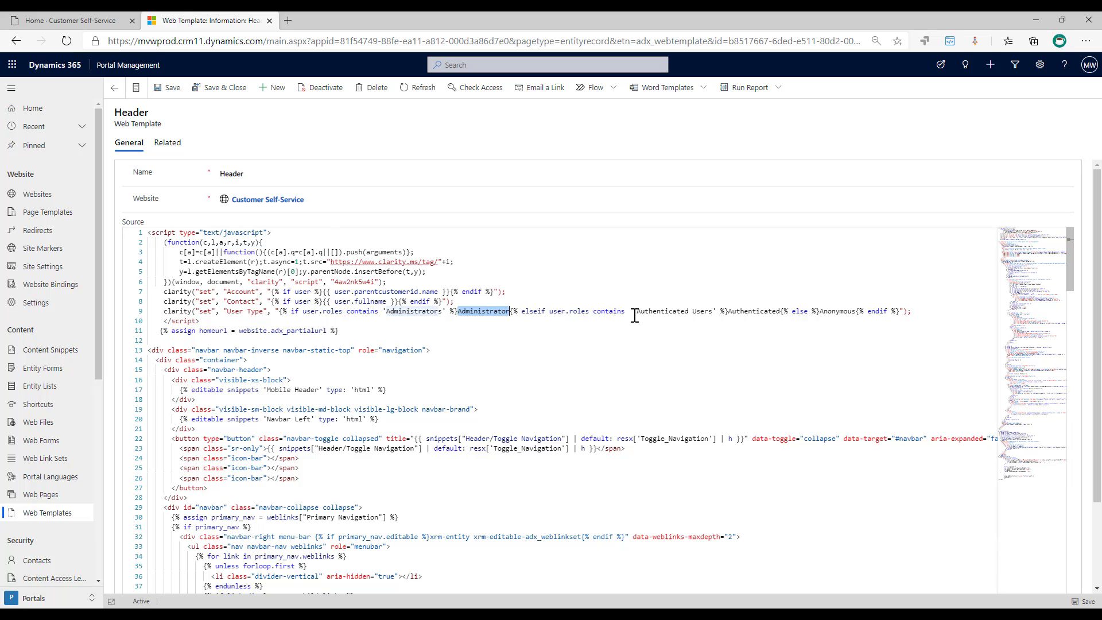
pyautogui.moveTo(639, 314); pyautogui.dragTo(856, 312)
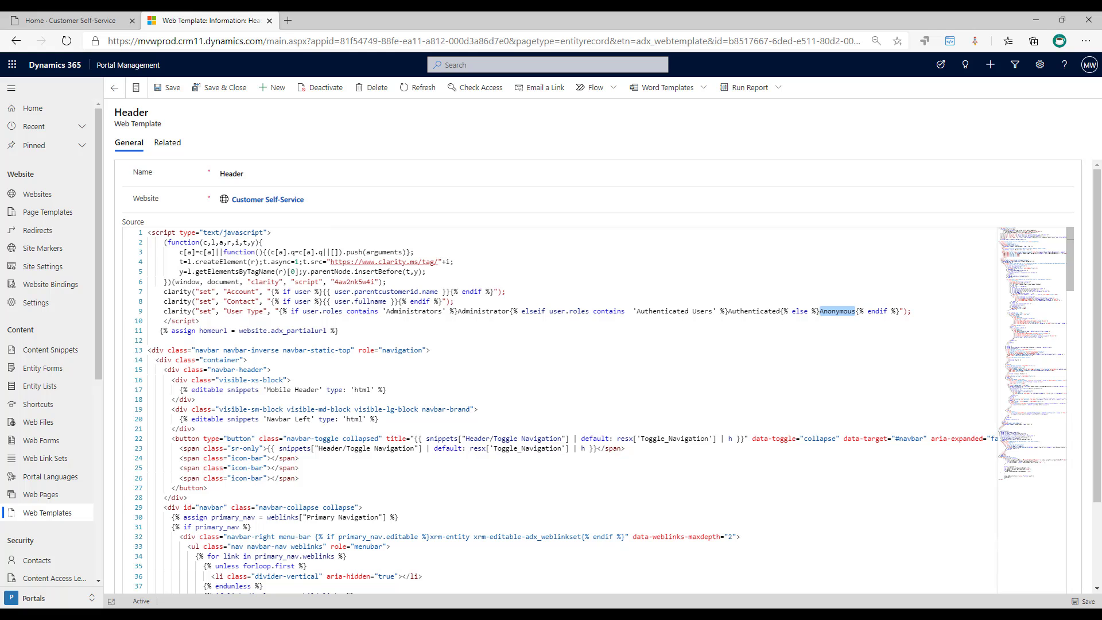
# Step: Switch to the Clarity project's dashboard and view the filter values offered for the Account custom tag
pyautogui.click(126, 615)
pyautogui.click(166, 602)
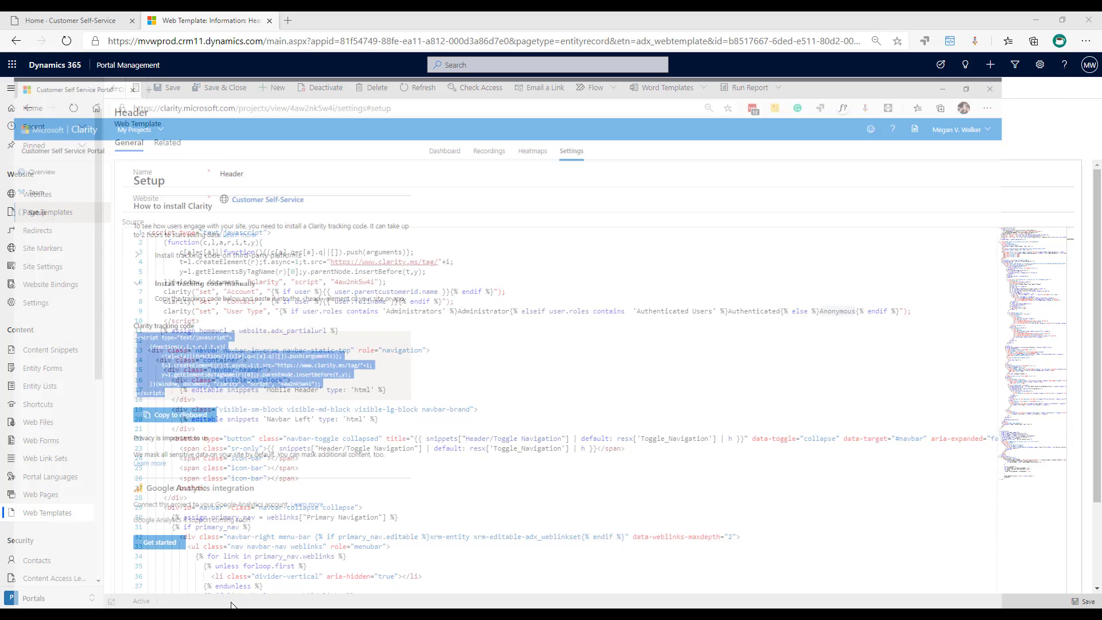
pyautogui.click(480, 89)
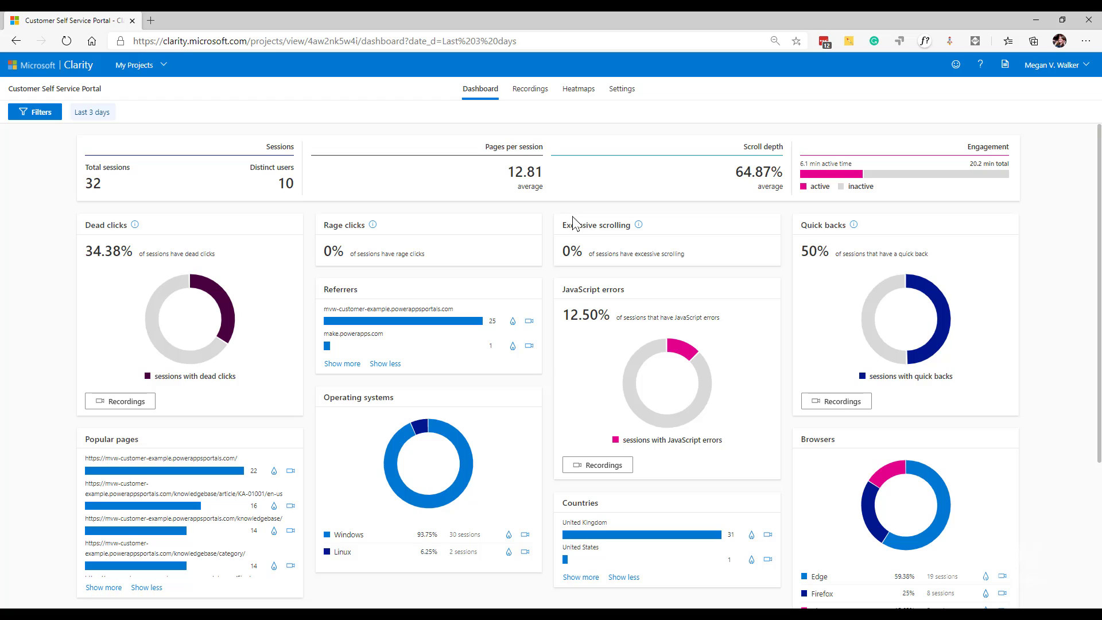
pyautogui.click(34, 113)
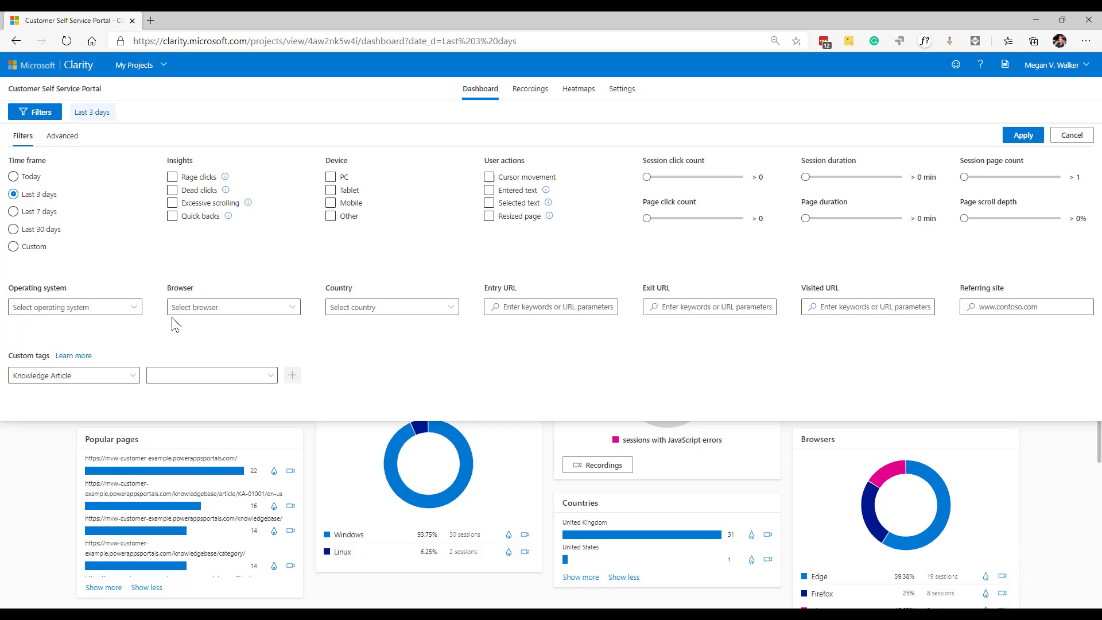
pyautogui.click(135, 376)
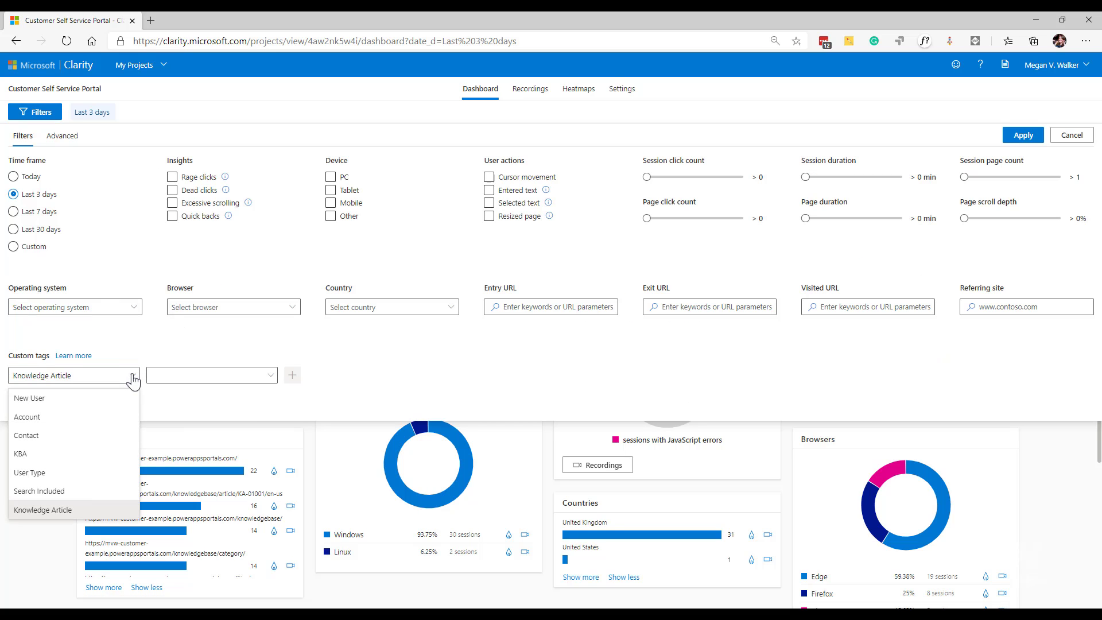
pyautogui.click(71, 424)
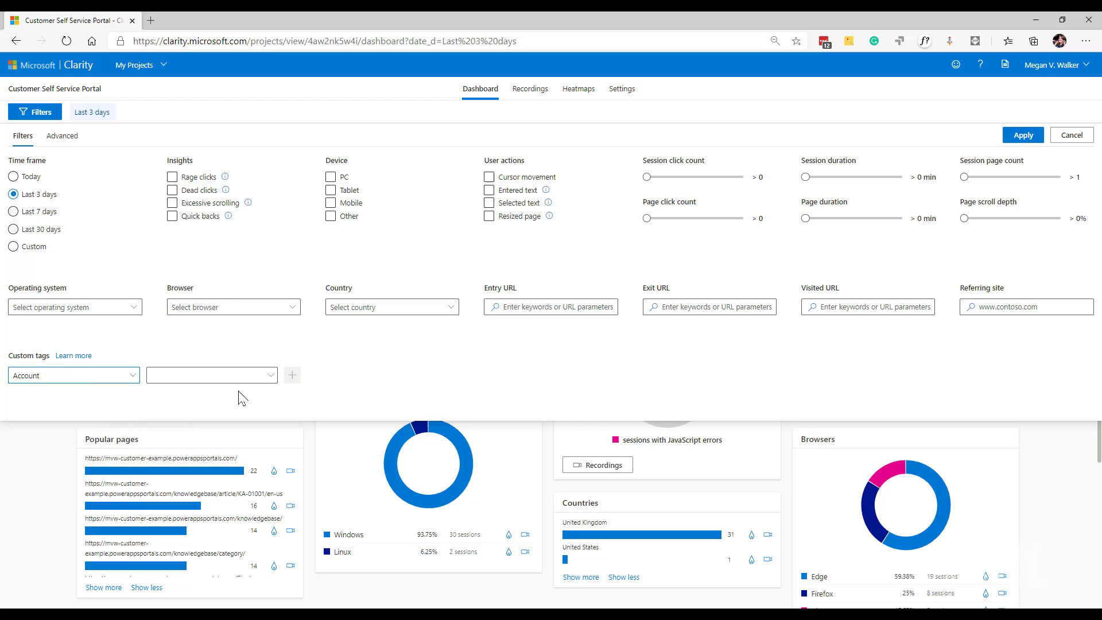
pyautogui.click(270, 375)
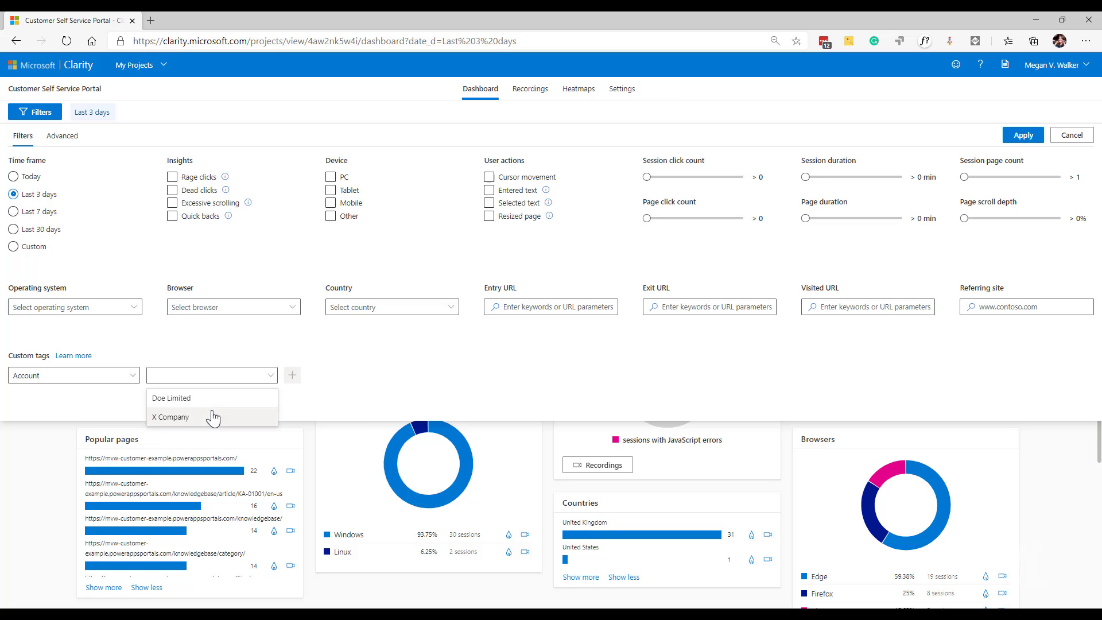
# Step: View the filter values offered for the Contact custom tag and for the User Type custom tag
pyautogui.click(134, 377)
pyautogui.click(93, 435)
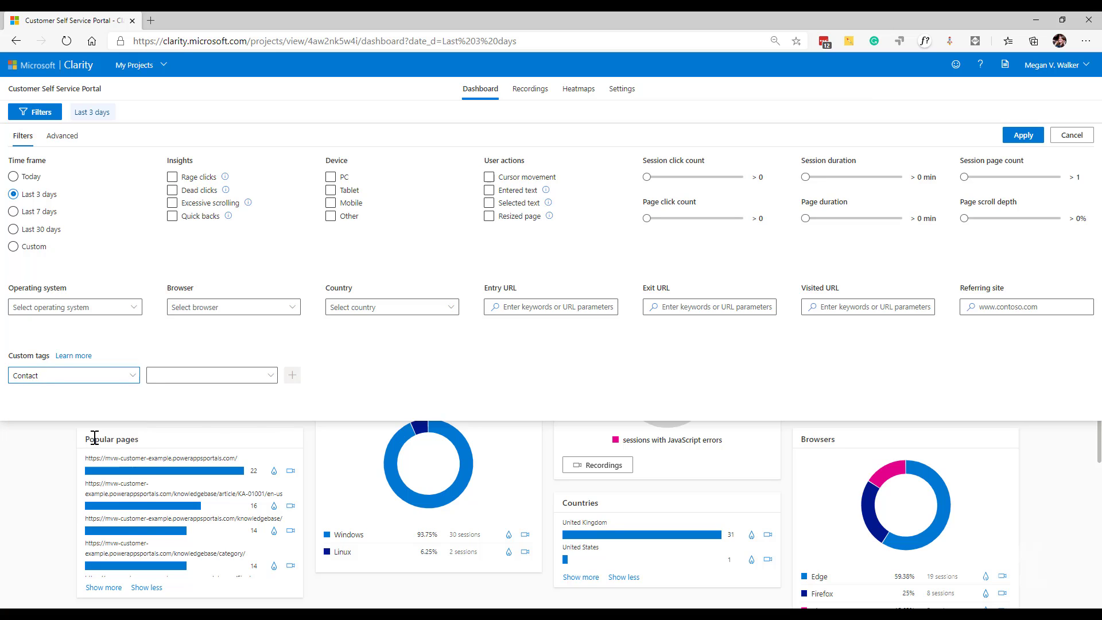
pyautogui.click(271, 377)
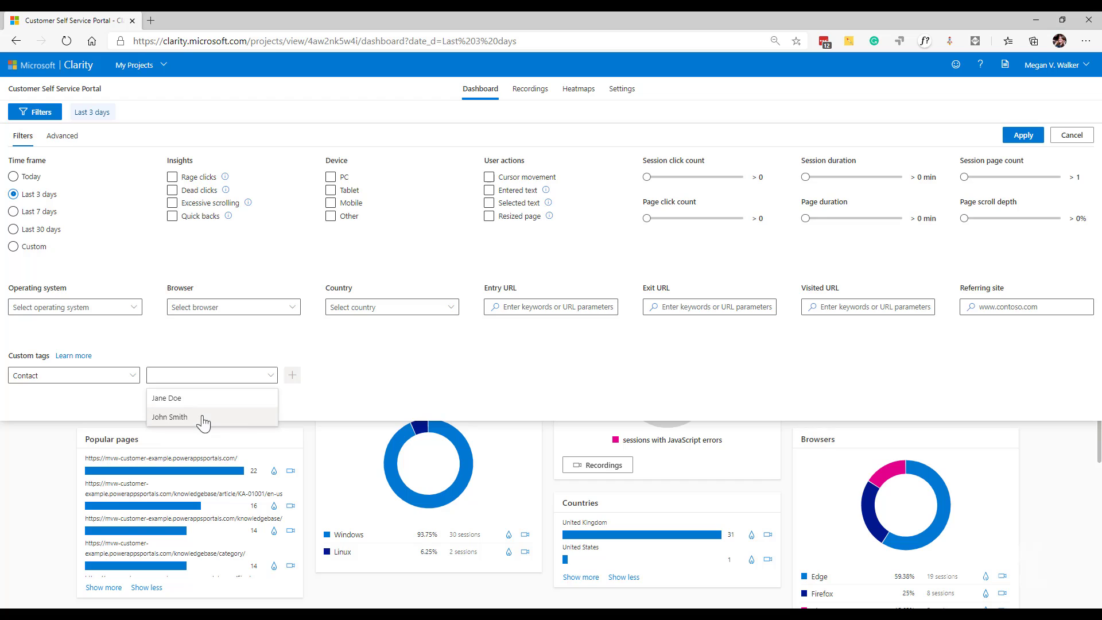
pyautogui.click(131, 378)
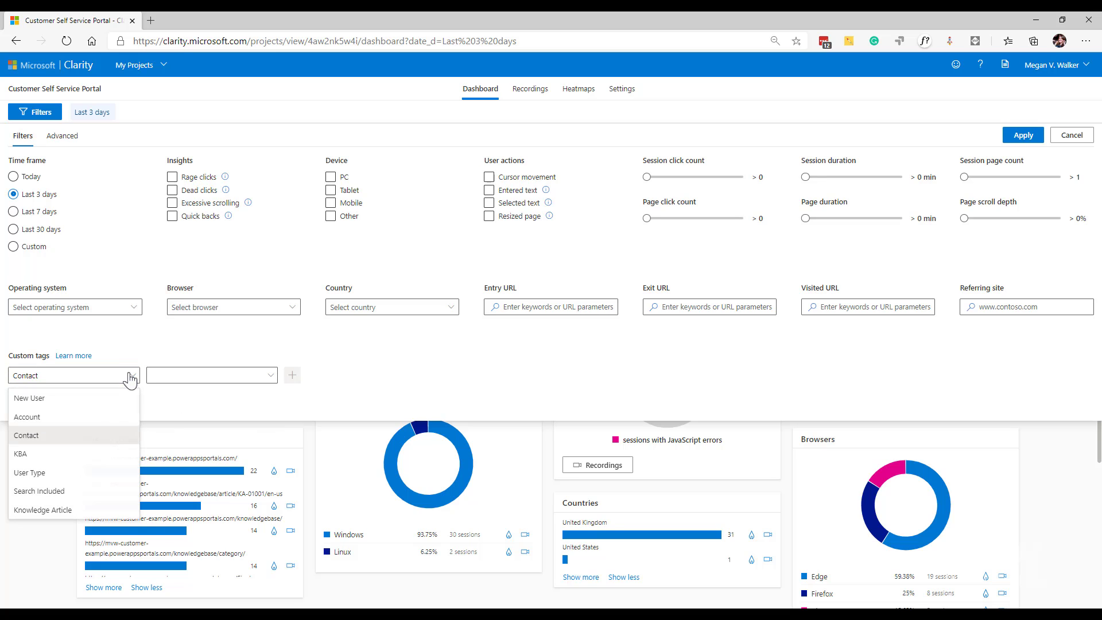
pyautogui.click(92, 473)
pyautogui.click(265, 376)
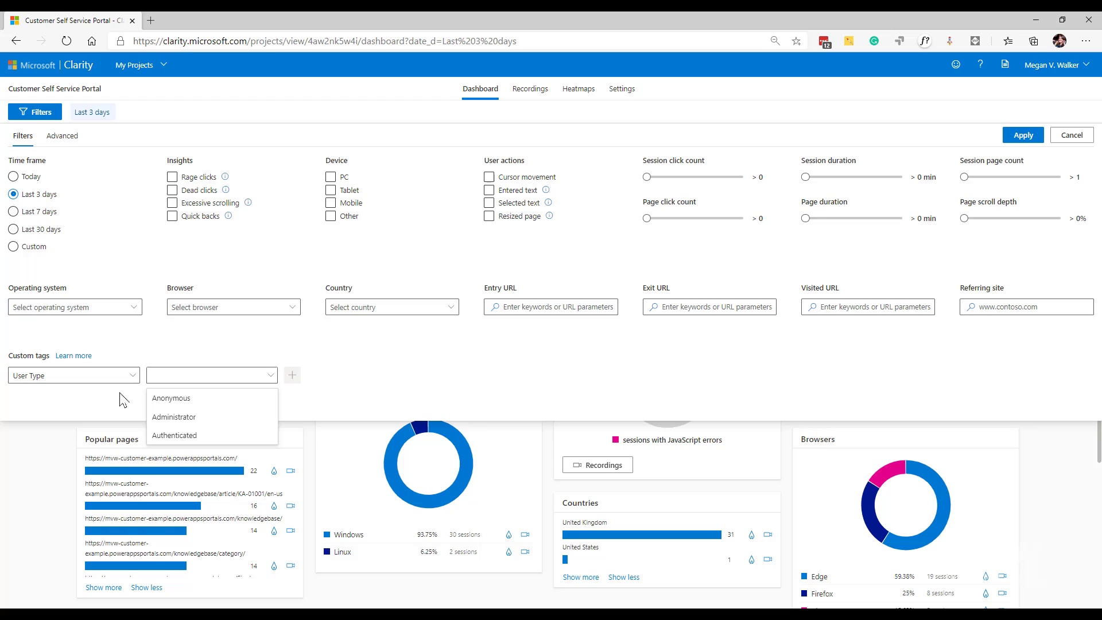
# Step: Filter the Clarity dashboard by the Contact custom tag, using the first contact's name as the value
pyautogui.click(132, 376)
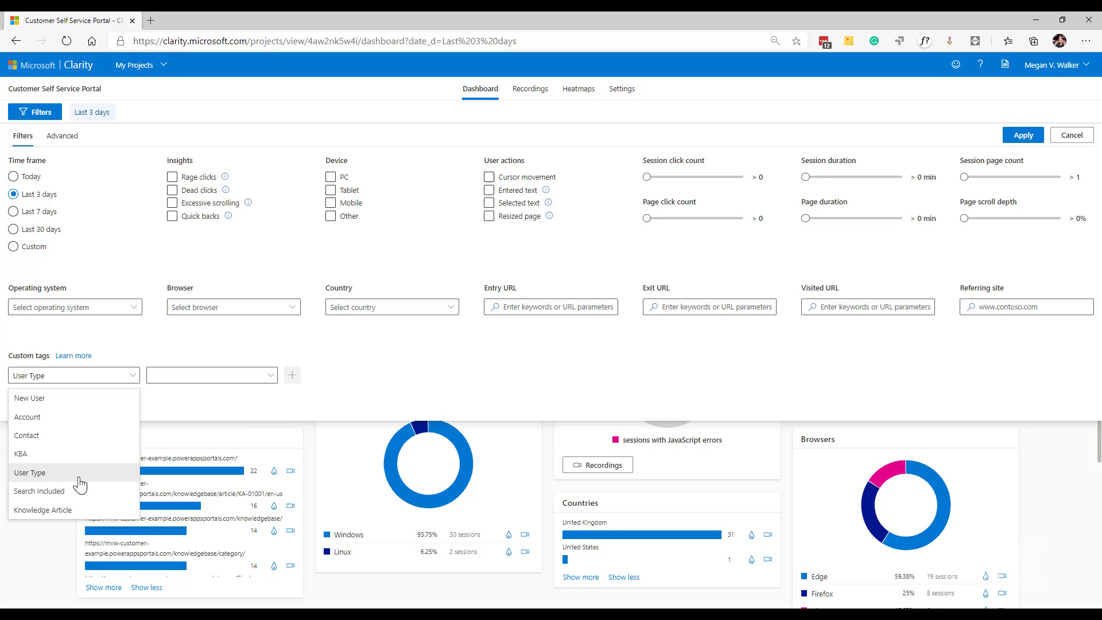
pyautogui.click(84, 435)
pyautogui.click(263, 377)
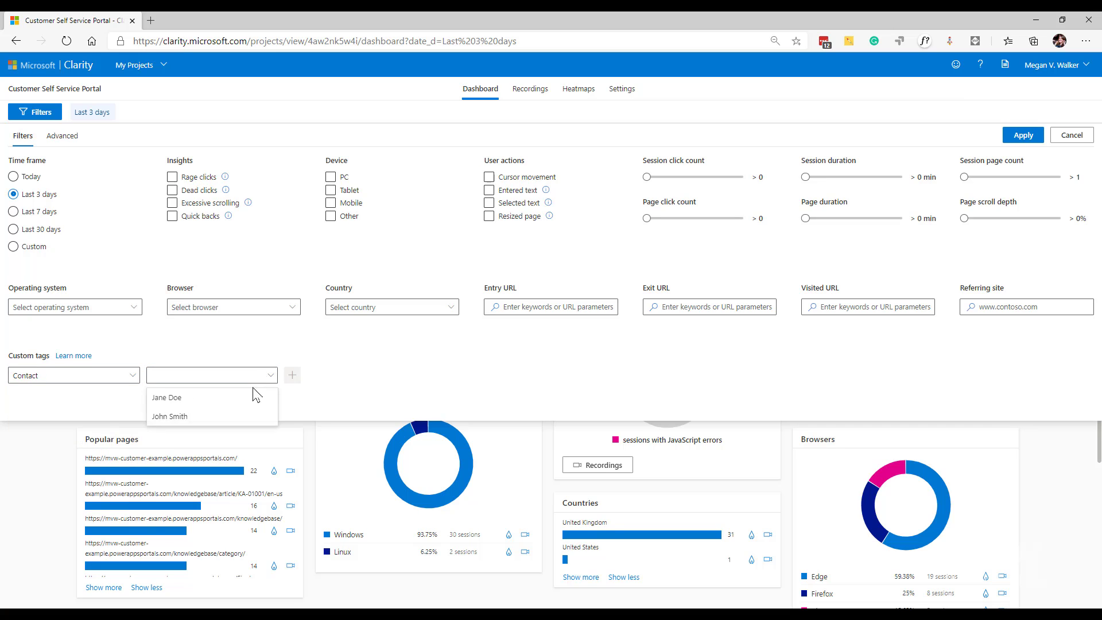
pyautogui.click(247, 399)
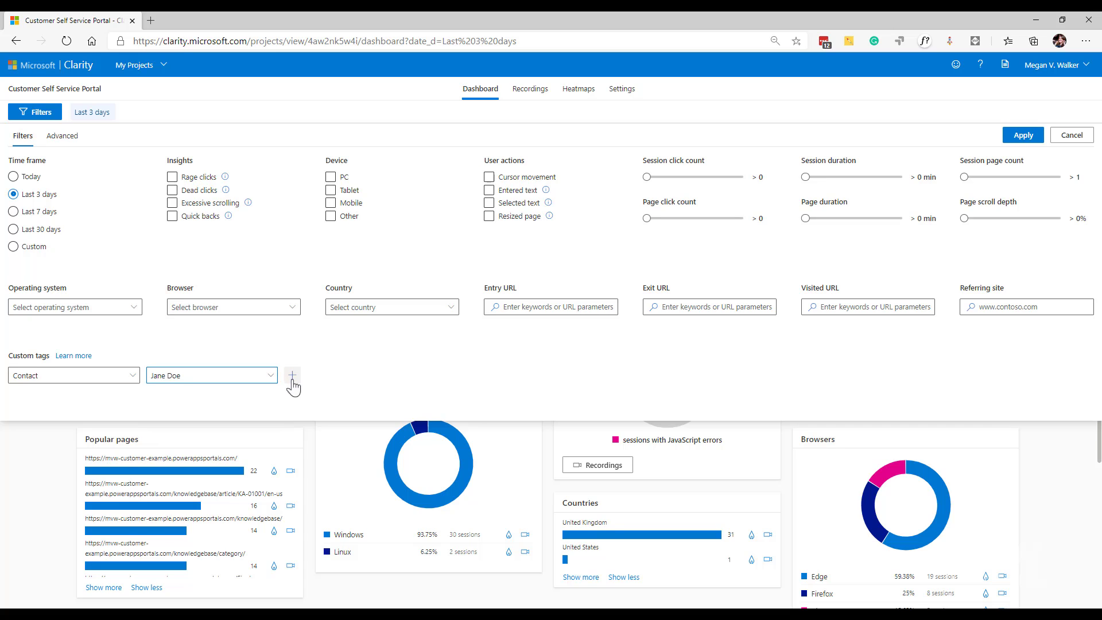
pyautogui.click(292, 376)
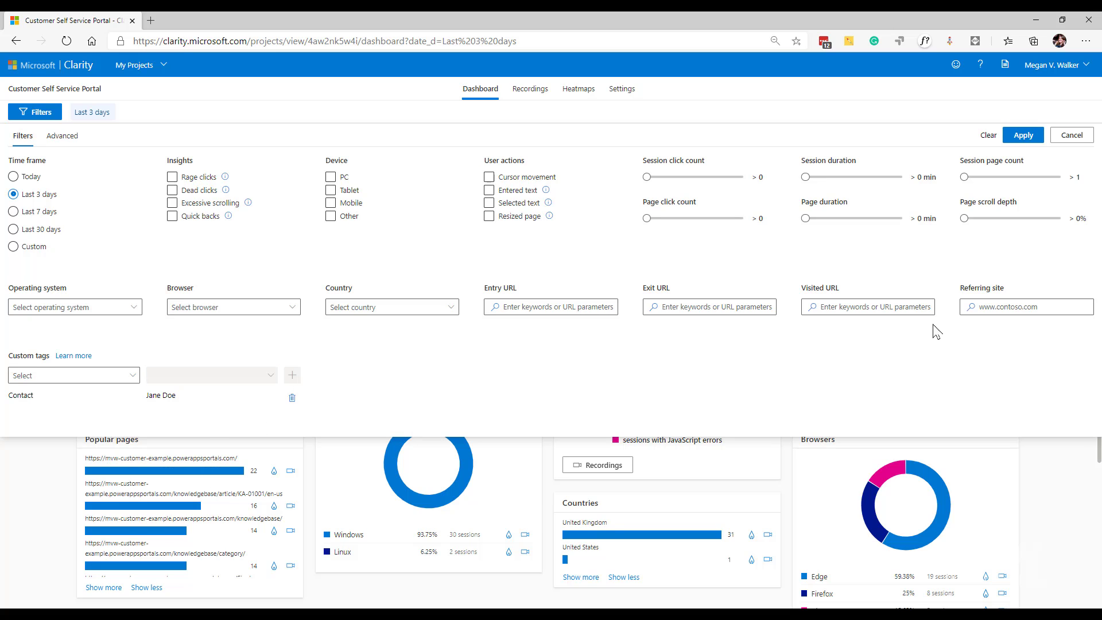
pyautogui.click(1023, 136)
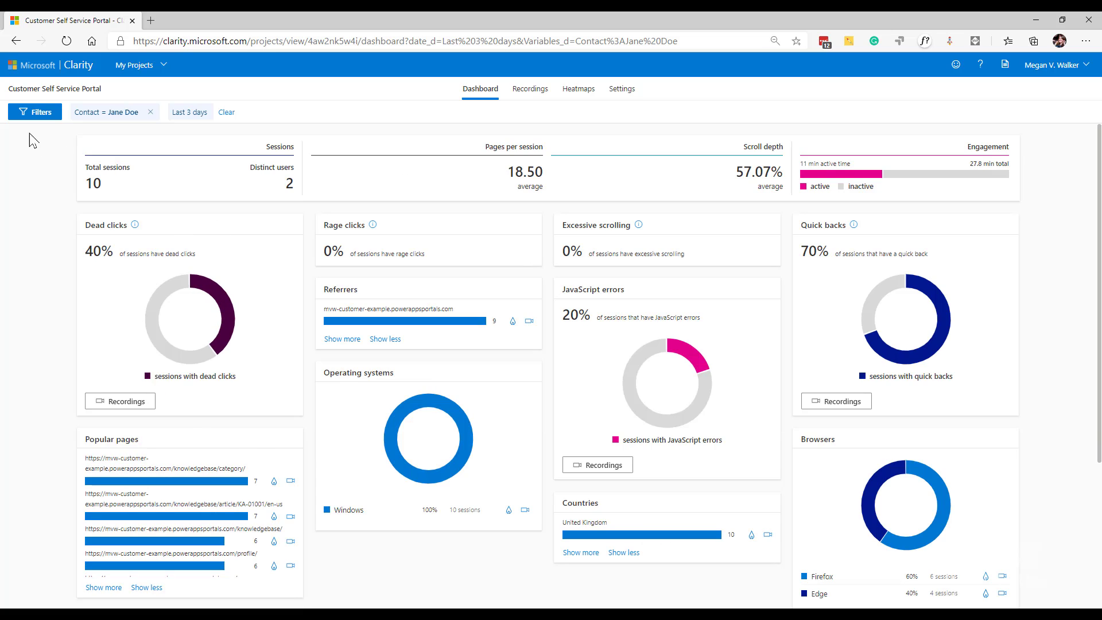
# Step: Return to Portal Management and open the list of web pages
pyautogui.click(1038, 21)
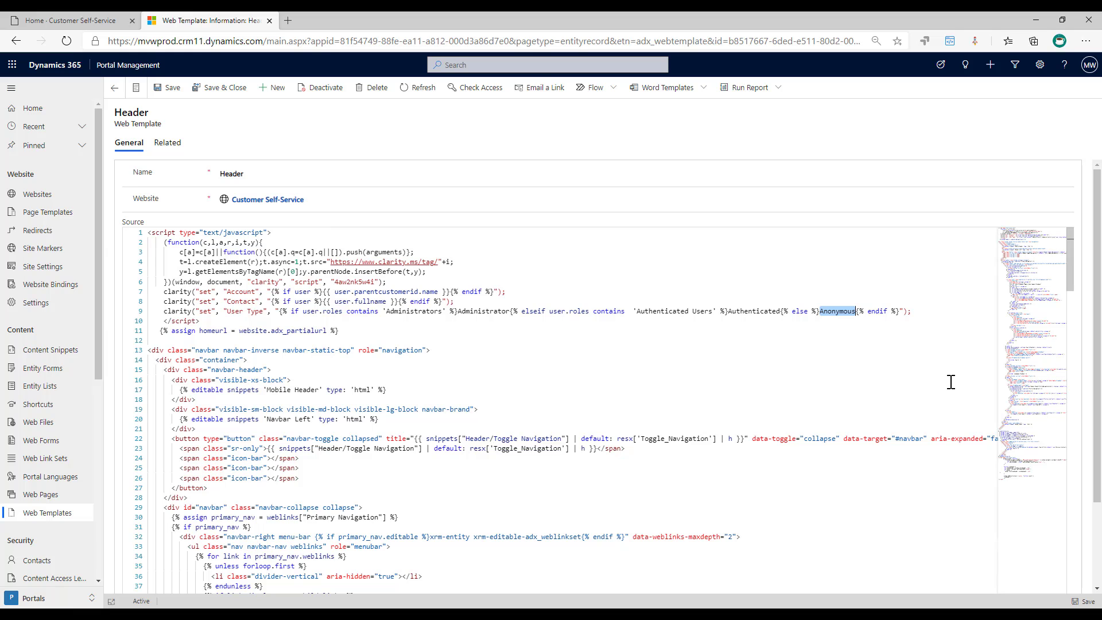
pyautogui.click(28, 499)
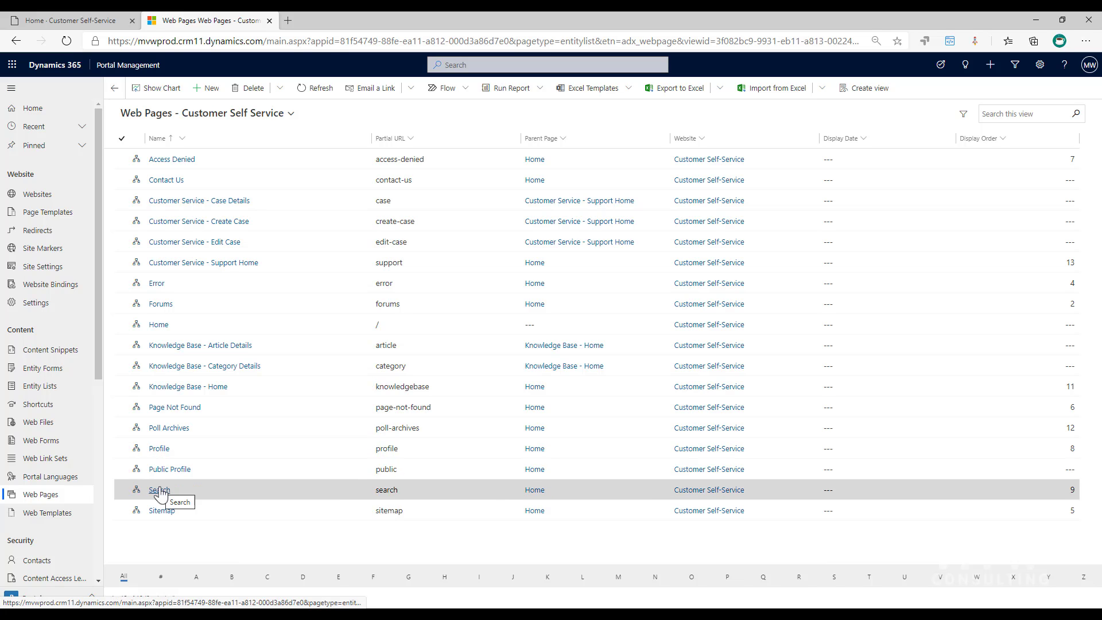
# Step: Search the Contoso customer self-service portal for "billing" from its home page
pyautogui.click(70, 20)
pyautogui.click(506, 233)
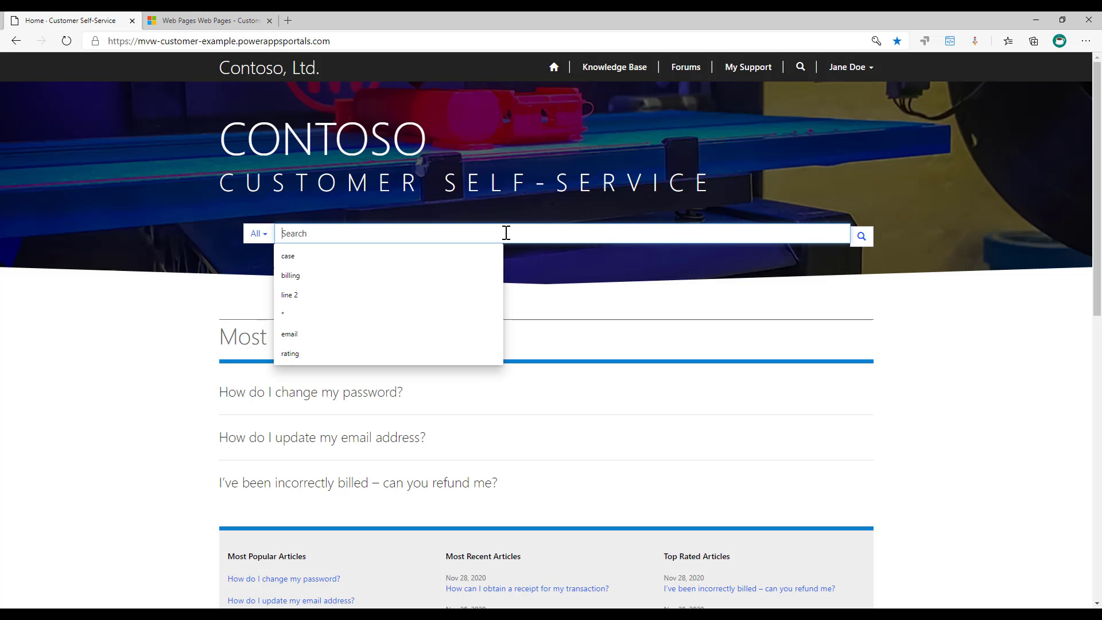
pyautogui.write('billing')
pyautogui.press('Return')
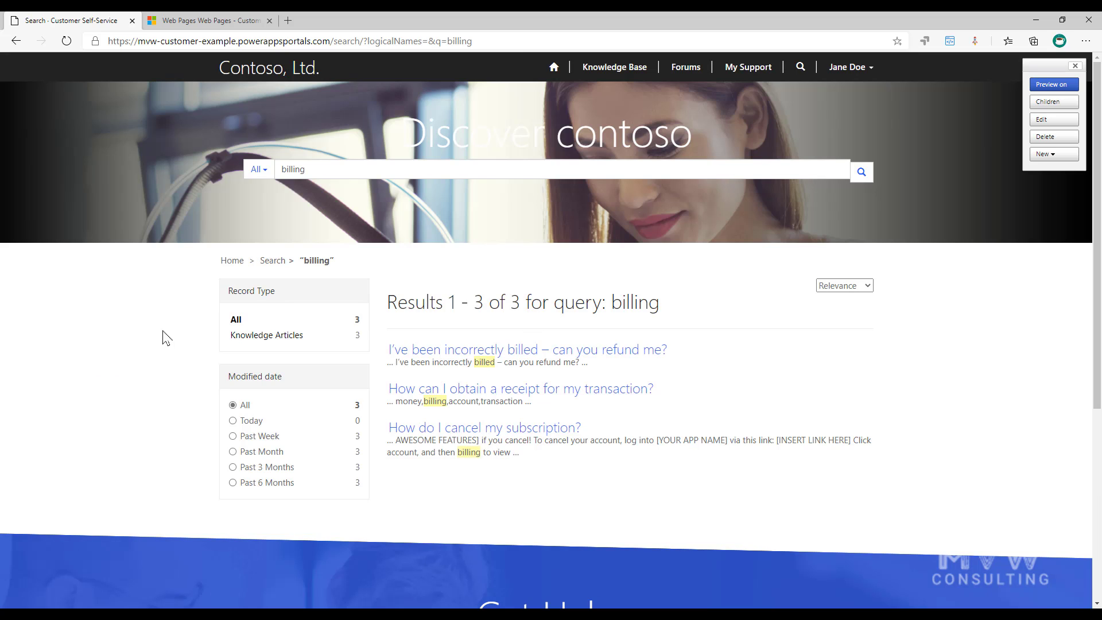
# Step: Open the Search web page's English content page in Portal Management and view its custom JavaScript with the Search Included tag
pyautogui.click(212, 20)
pyautogui.click(159, 491)
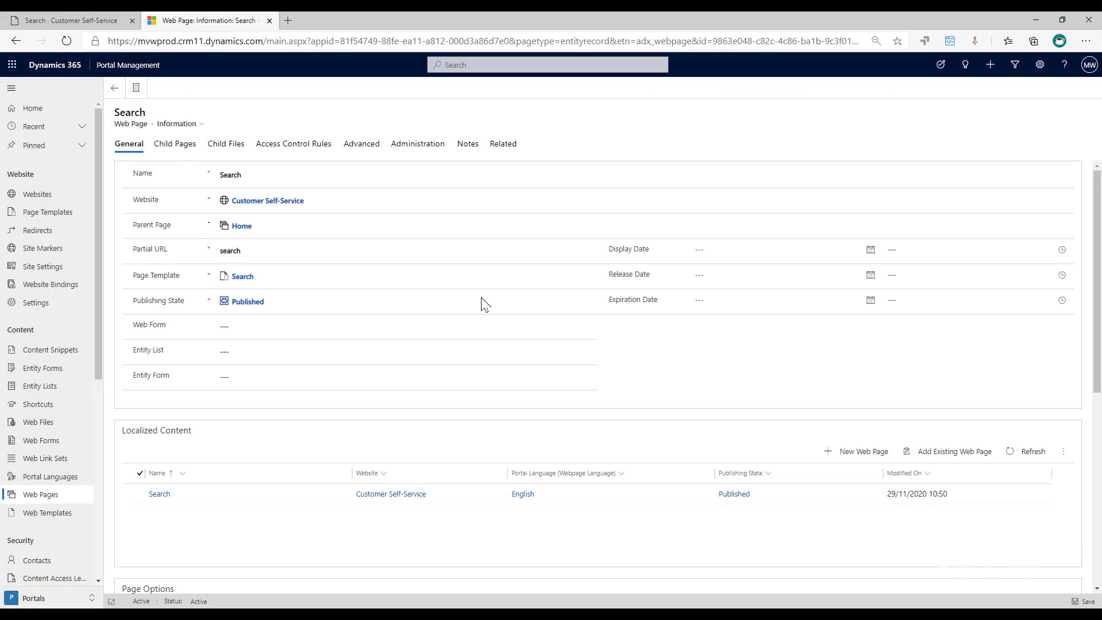
pyautogui.click(160, 494)
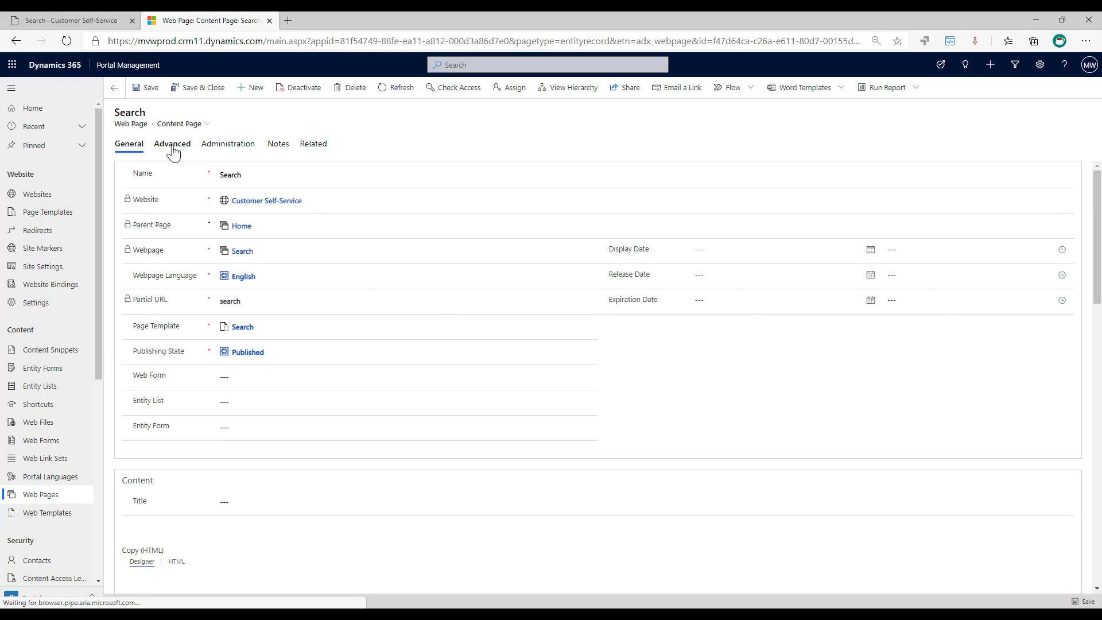
pyautogui.click(172, 144)
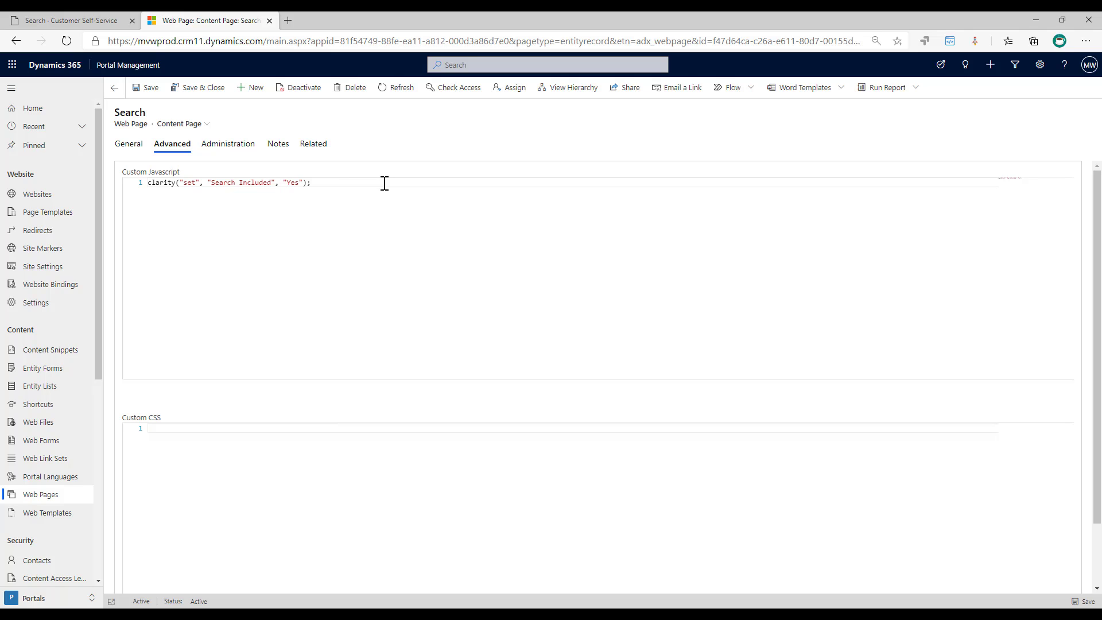
# Step: Switch to the Clarity dashboard and remove the Contact filter
pyautogui.click(132, 614)
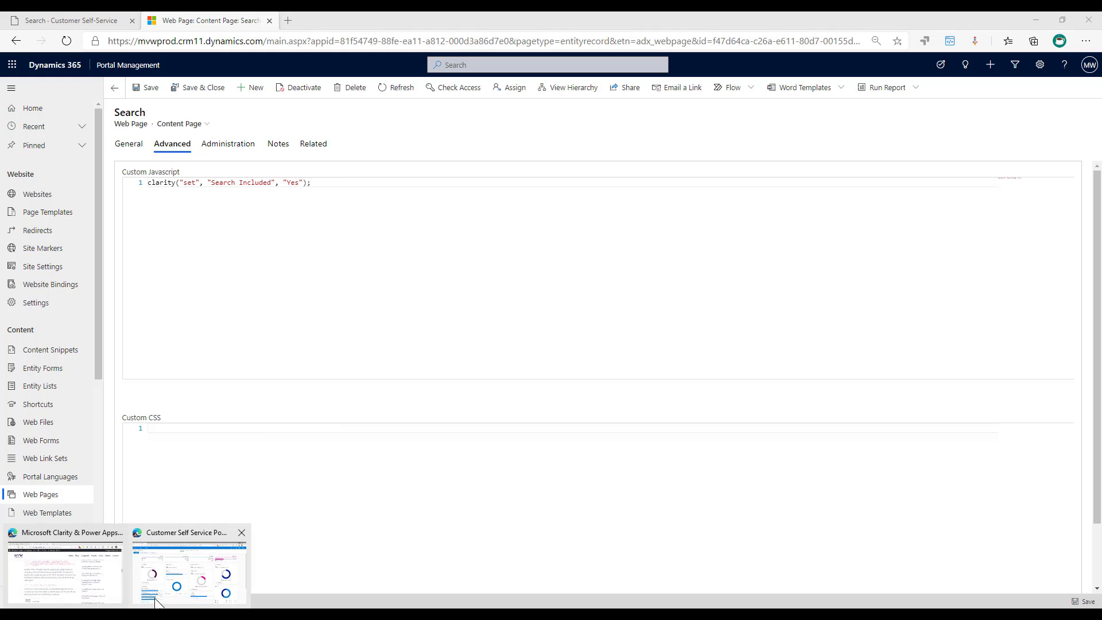
pyautogui.click(156, 601)
pyautogui.click(143, 110)
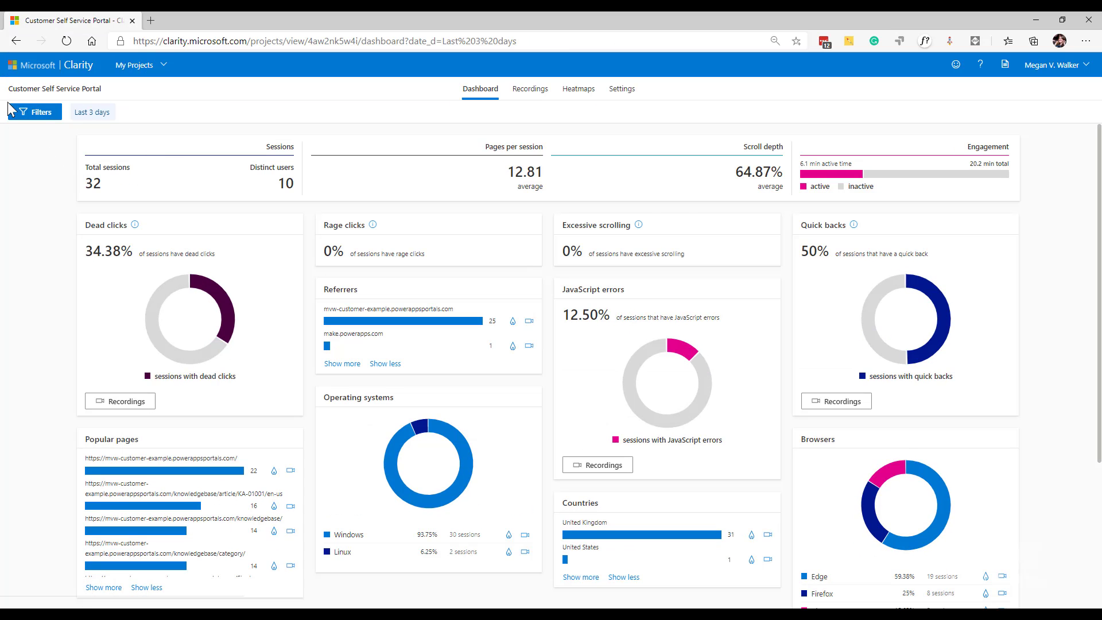
# Step: Filter the Clarity dashboard by the custom tag Search Included with the value Yes
pyautogui.click(11, 109)
pyautogui.click(131, 375)
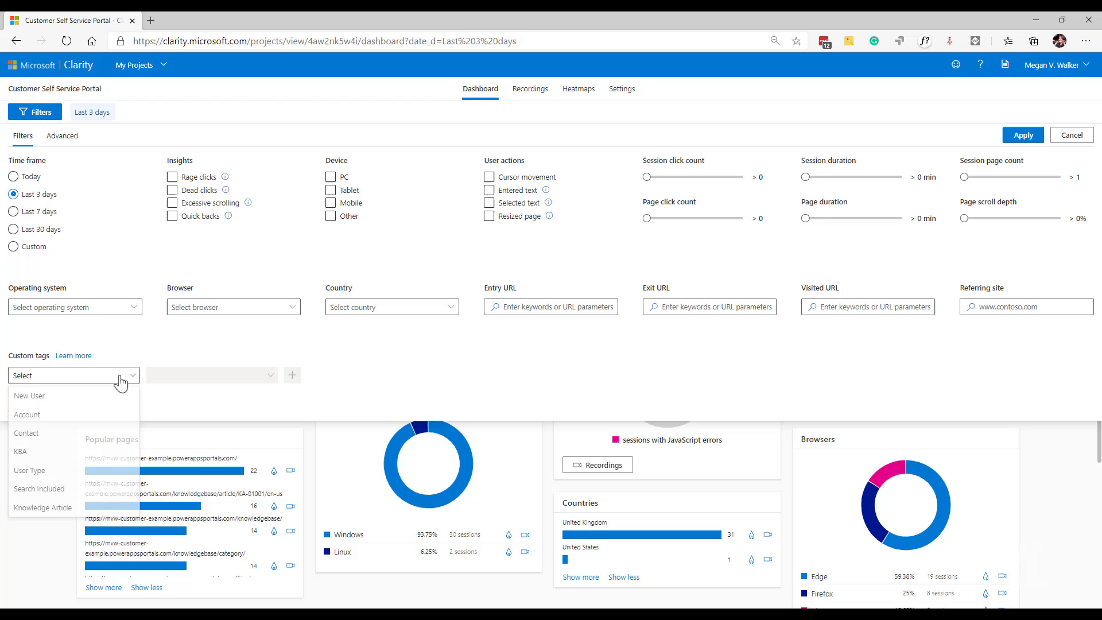
pyautogui.click(12, 495)
pyautogui.click(266, 376)
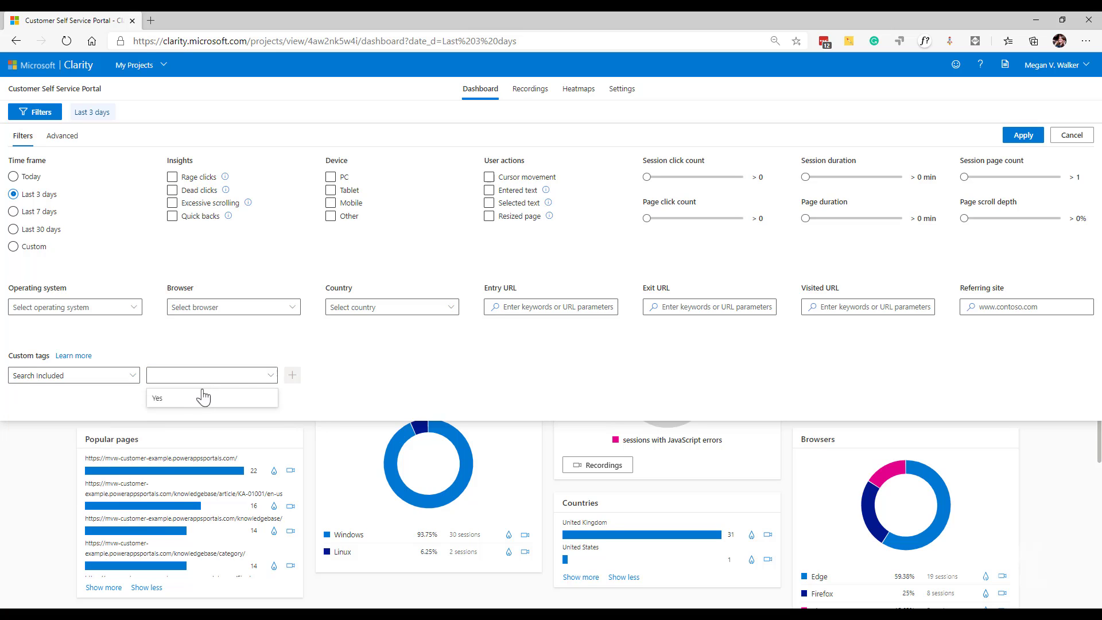
pyautogui.click(203, 397)
pyautogui.click(292, 376)
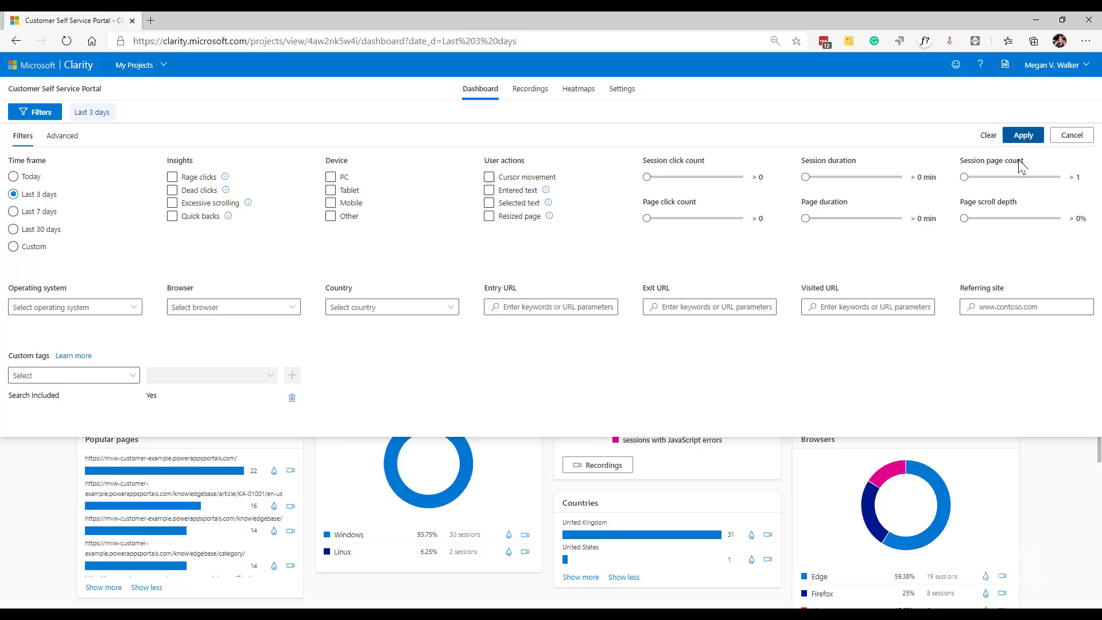
pyautogui.click(1024, 135)
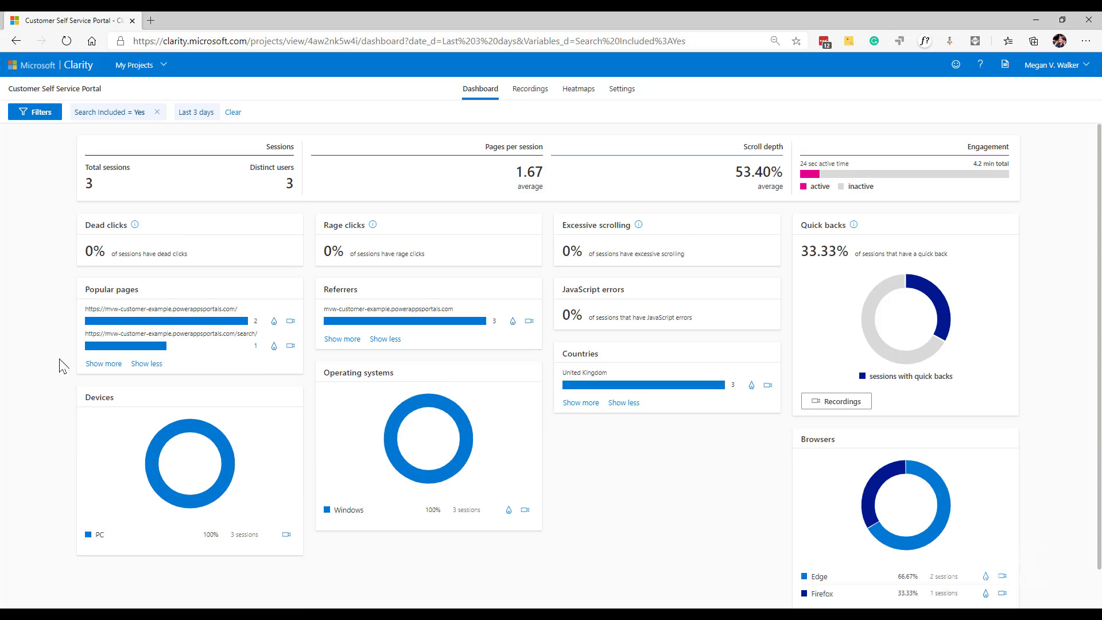
# Step: Return to Portal Management and open the content snippet Account/Signin/TermsAndConditionsCopy to view its HTML value
pyautogui.click(1036, 20)
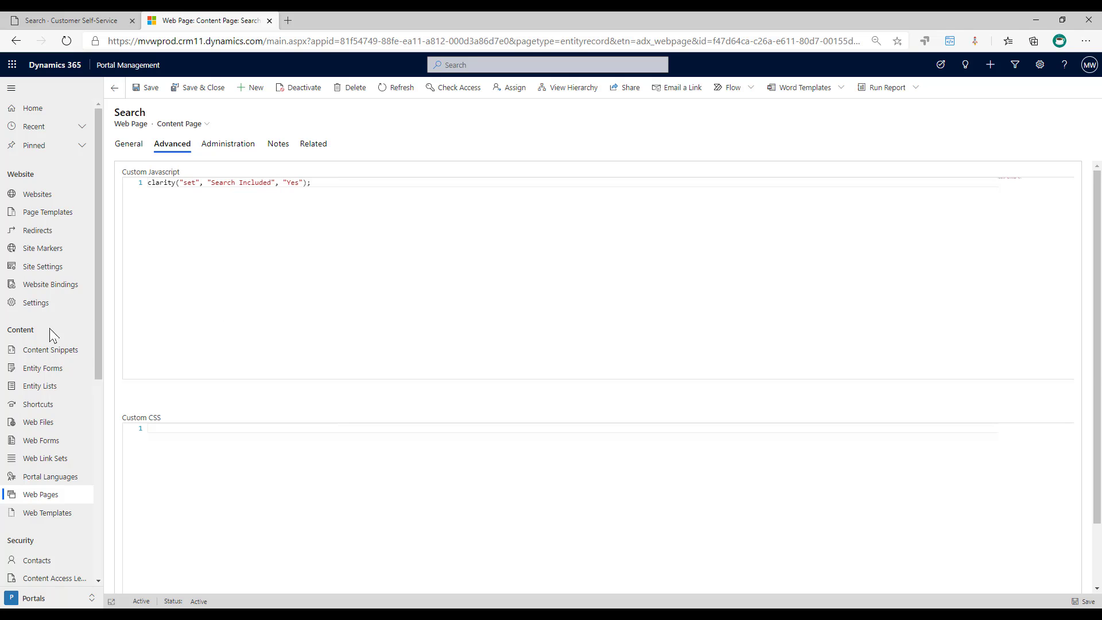
pyautogui.click(56, 356)
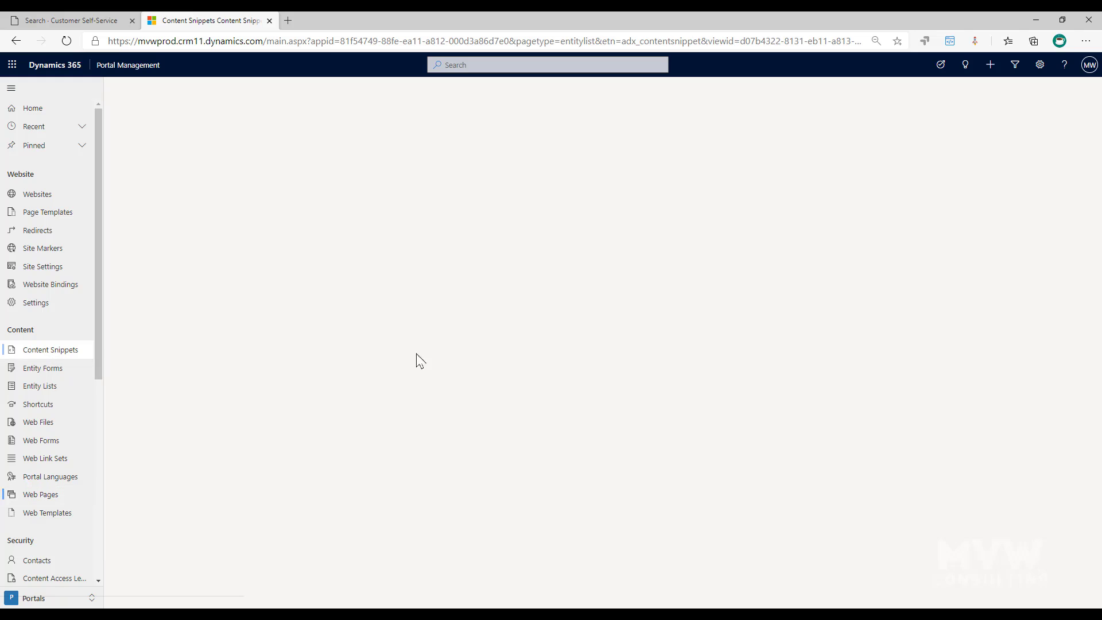
pyautogui.scroll(-10, 534, 360)
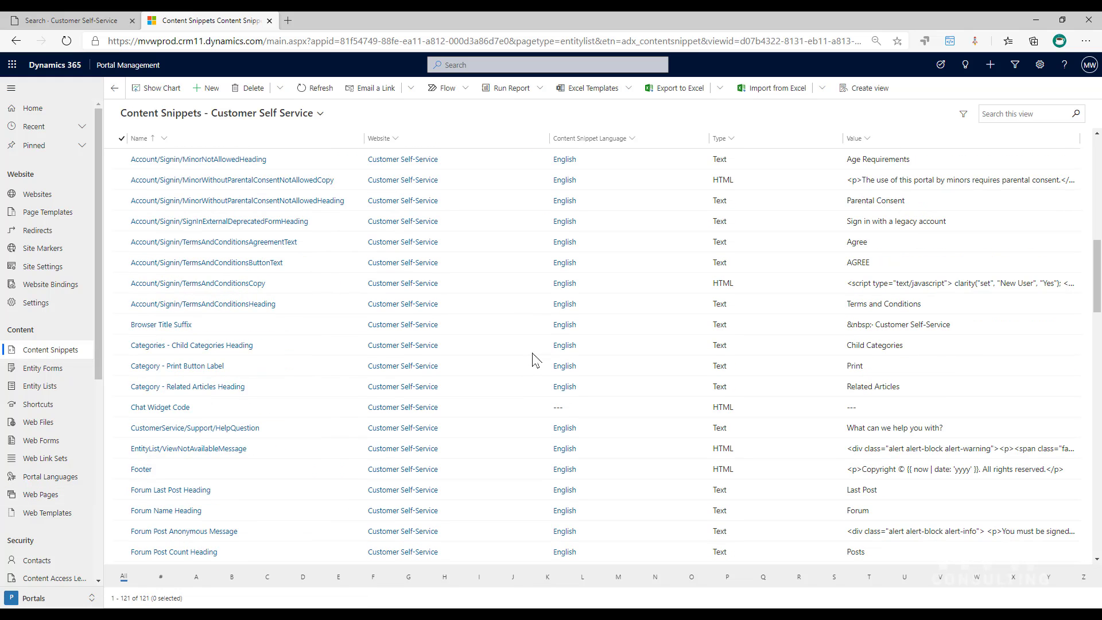
pyautogui.click(233, 285)
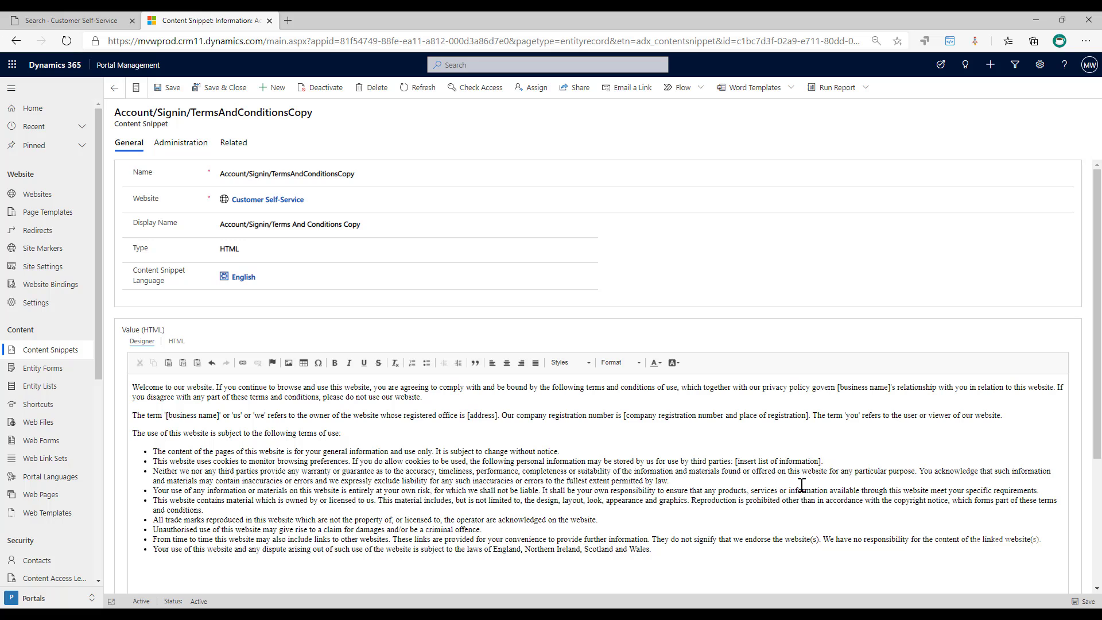
pyautogui.scroll(-1, 632, 454)
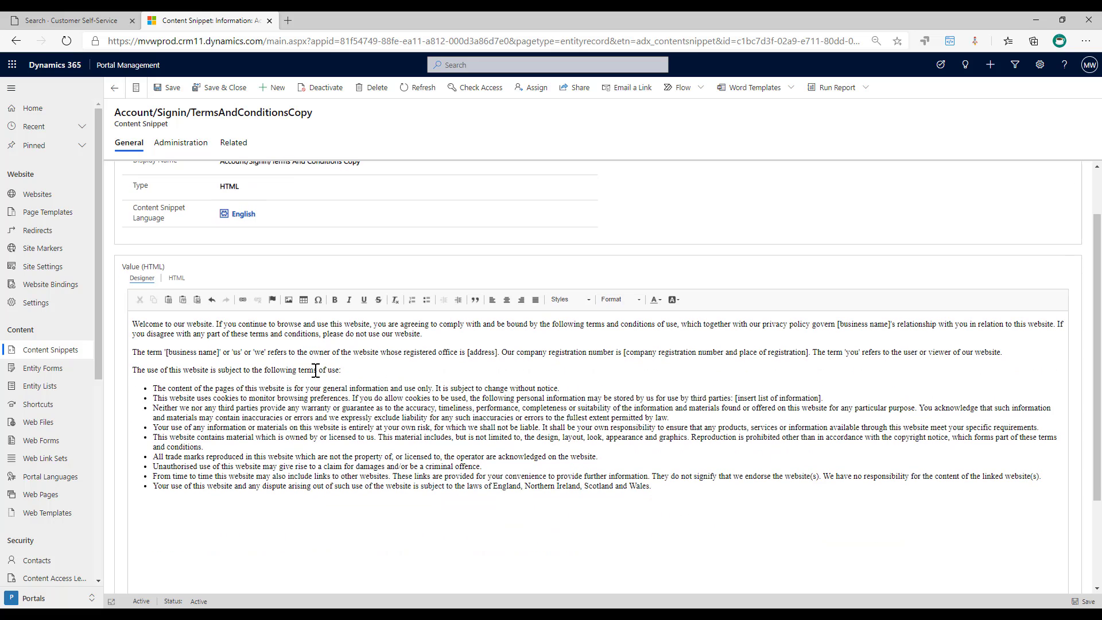
# Step: Show the HTML source of the terms and conditions snippet and select the Clarity script that sets the New User tag
pyautogui.click(176, 278)
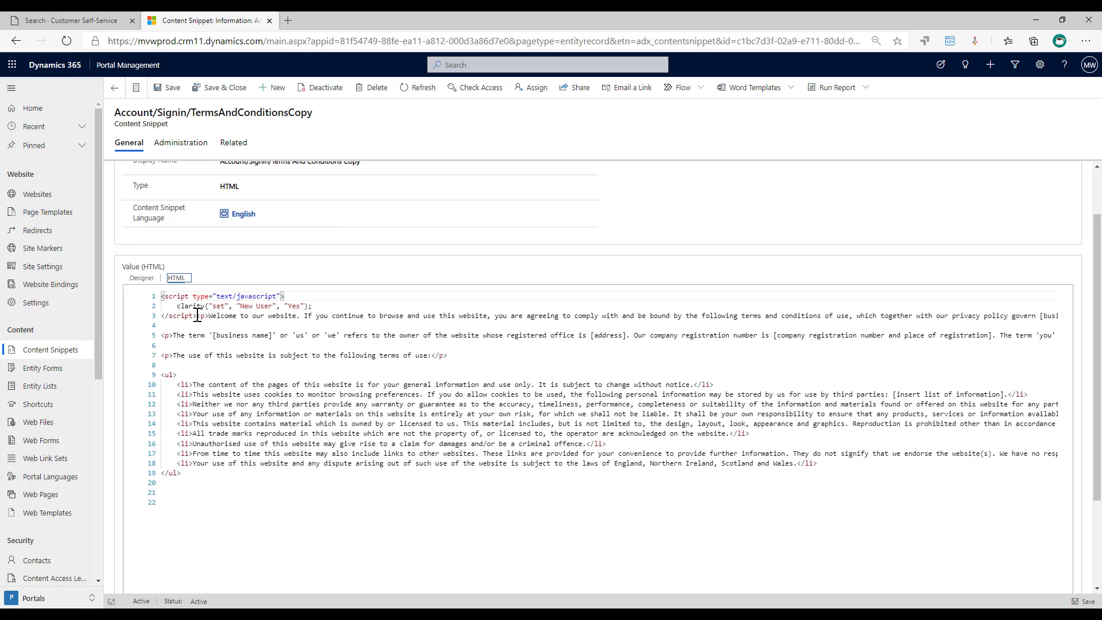
pyautogui.moveTo(197, 315); pyautogui.dragTo(154, 297)
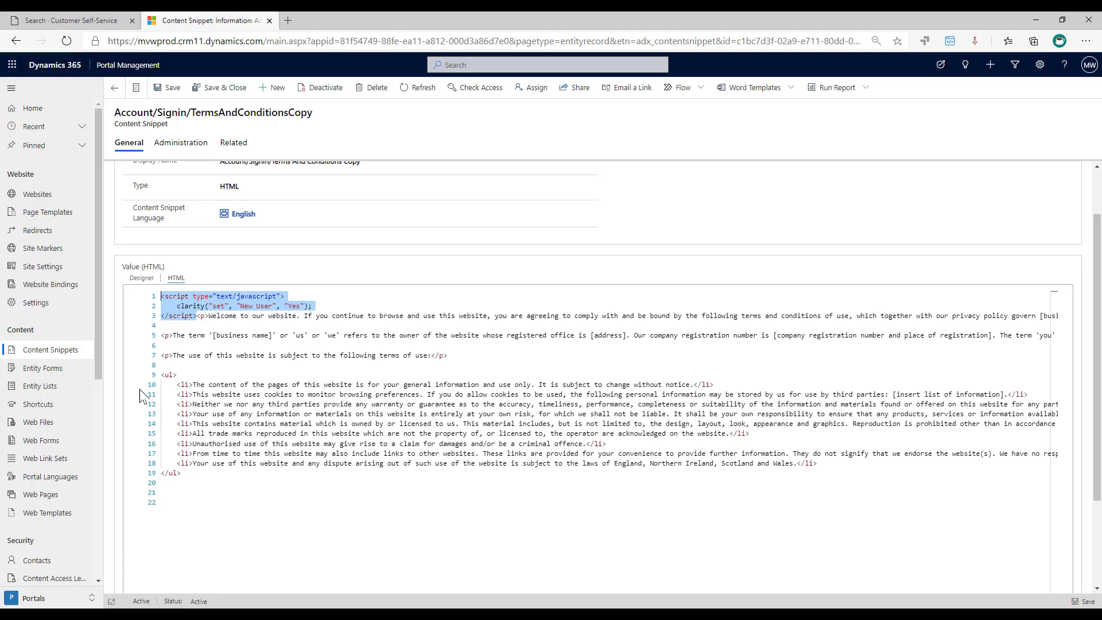
# Step: Switch to the Clarity dashboard and filter it by the custom tag New User with the value Yes
pyautogui.click(188, 560)
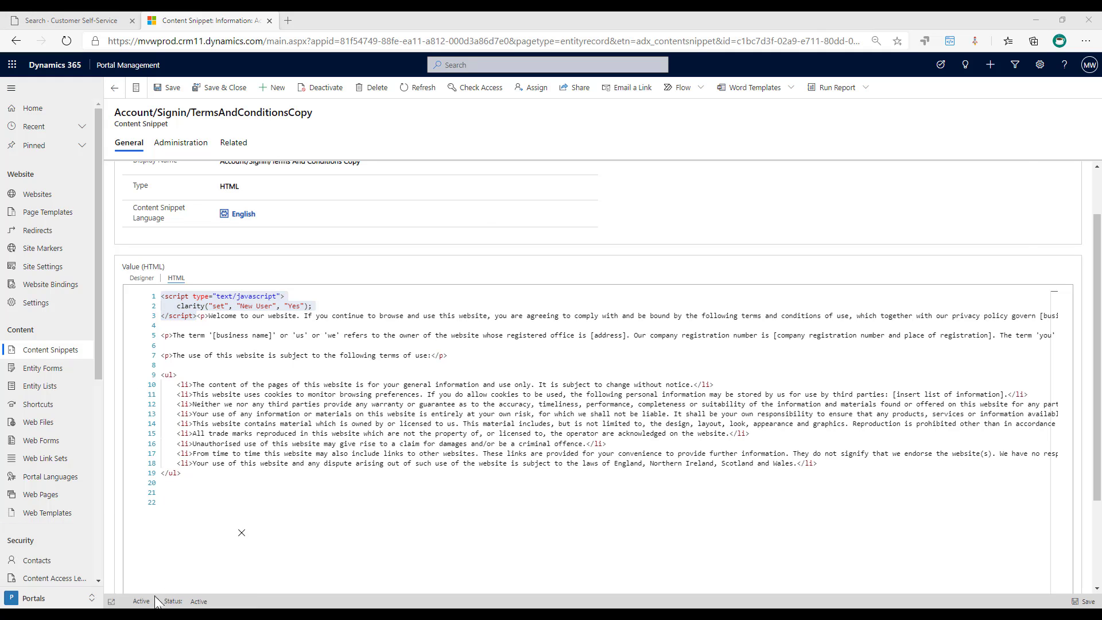
pyautogui.click(156, 112)
pyautogui.click(35, 112)
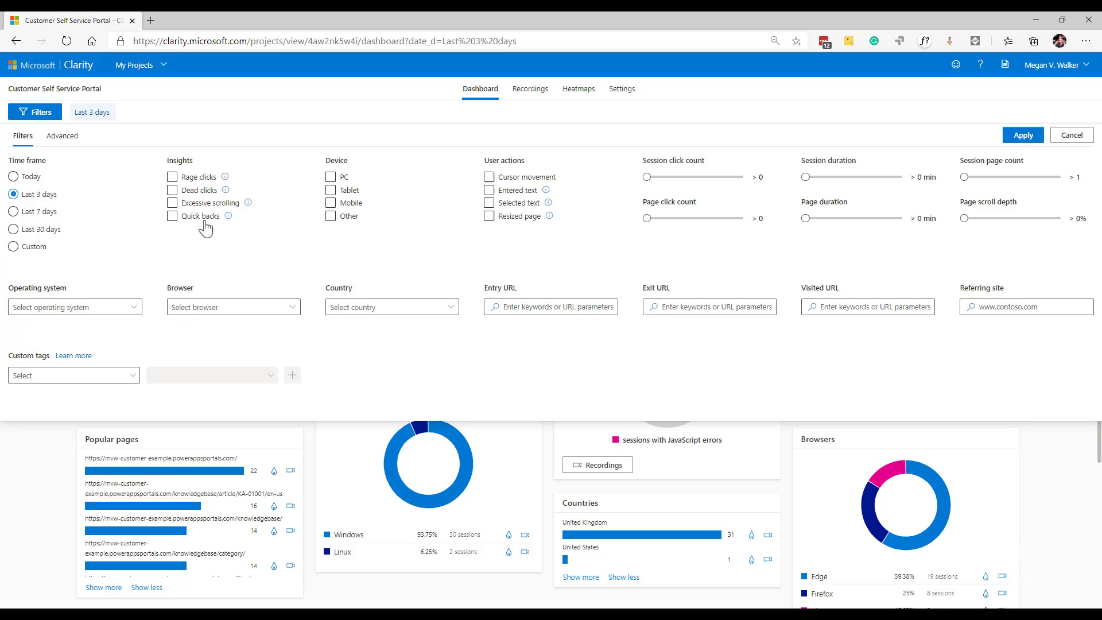
pyautogui.click(133, 376)
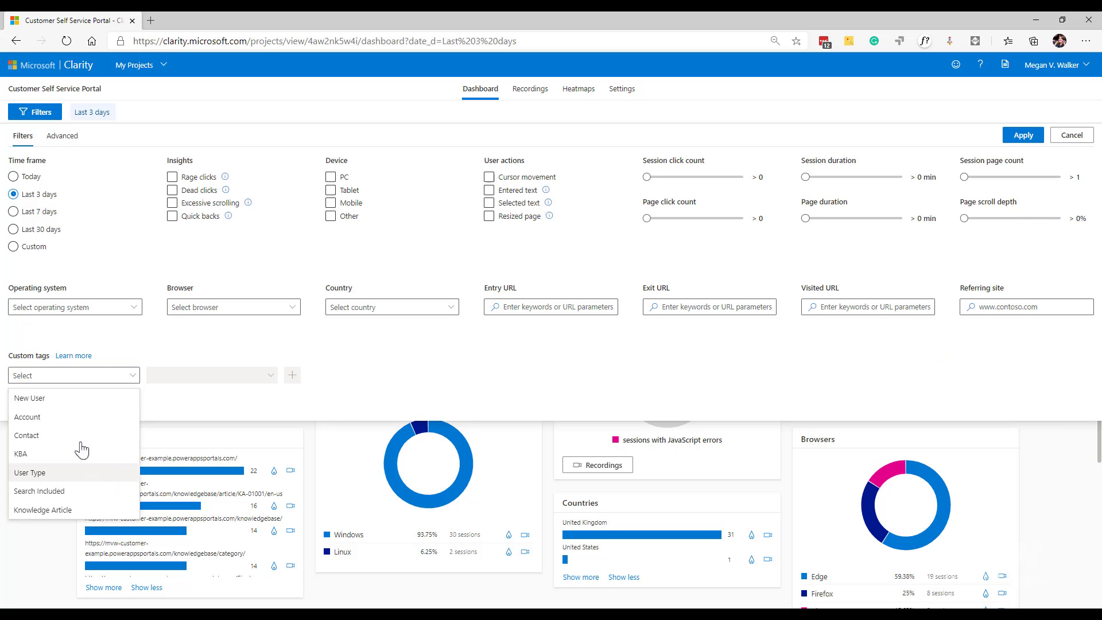
pyautogui.click(75, 402)
pyautogui.click(235, 376)
pyautogui.click(157, 395)
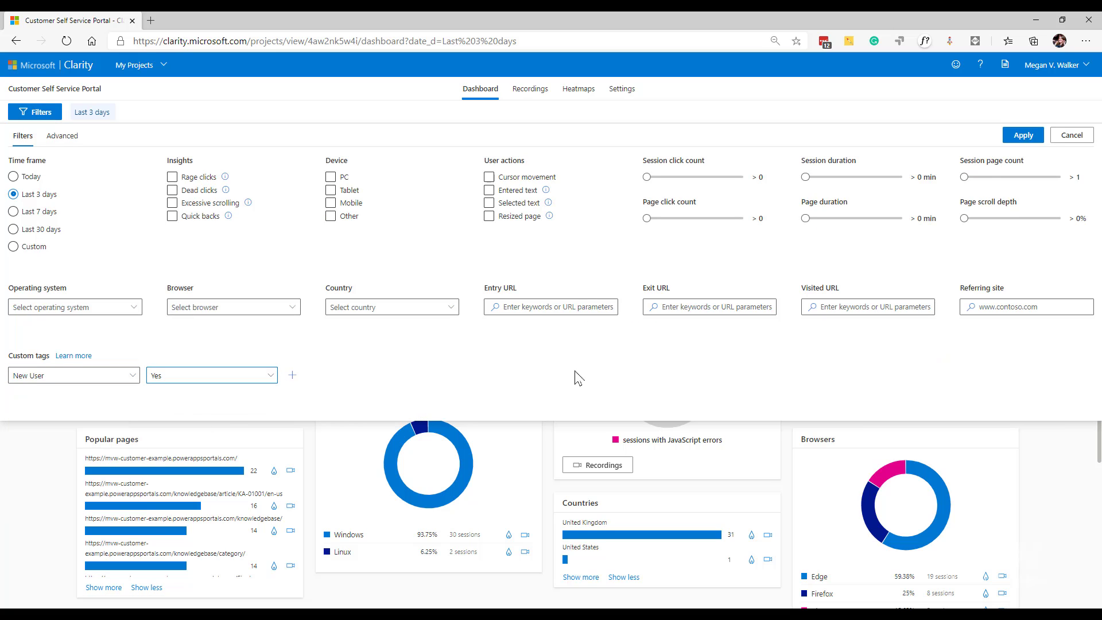
pyautogui.click(1024, 136)
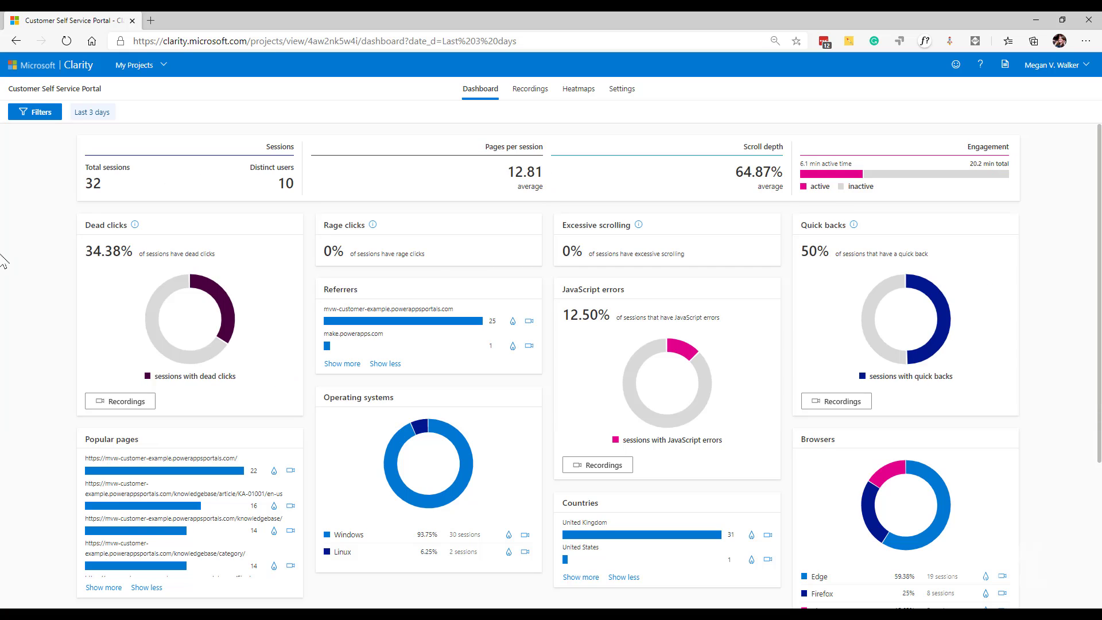
pyautogui.click(36, 113)
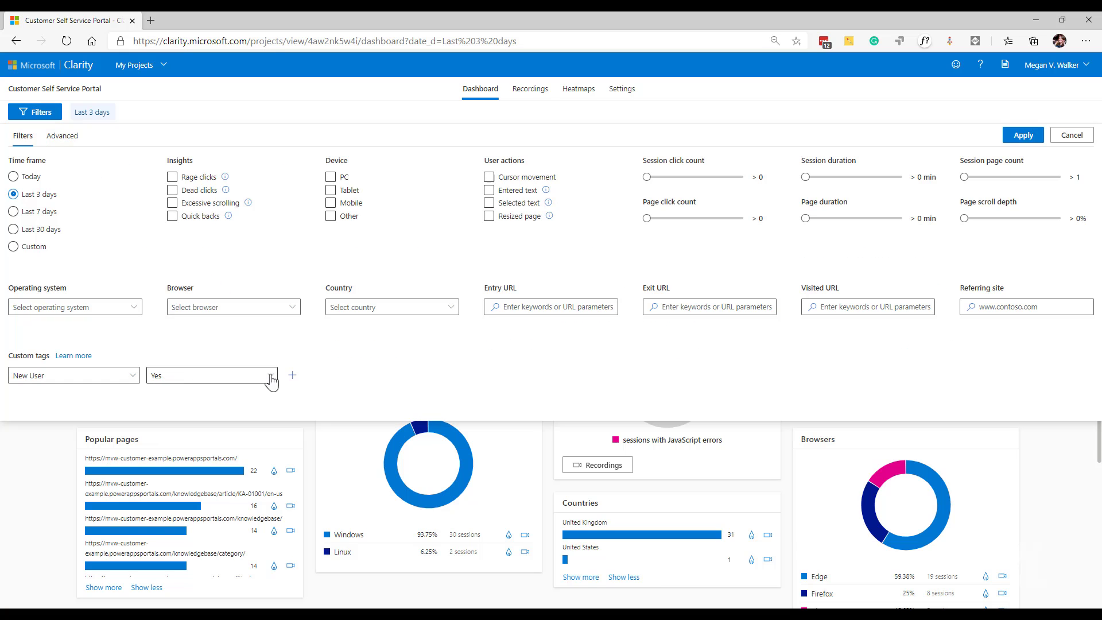
pyautogui.click(292, 375)
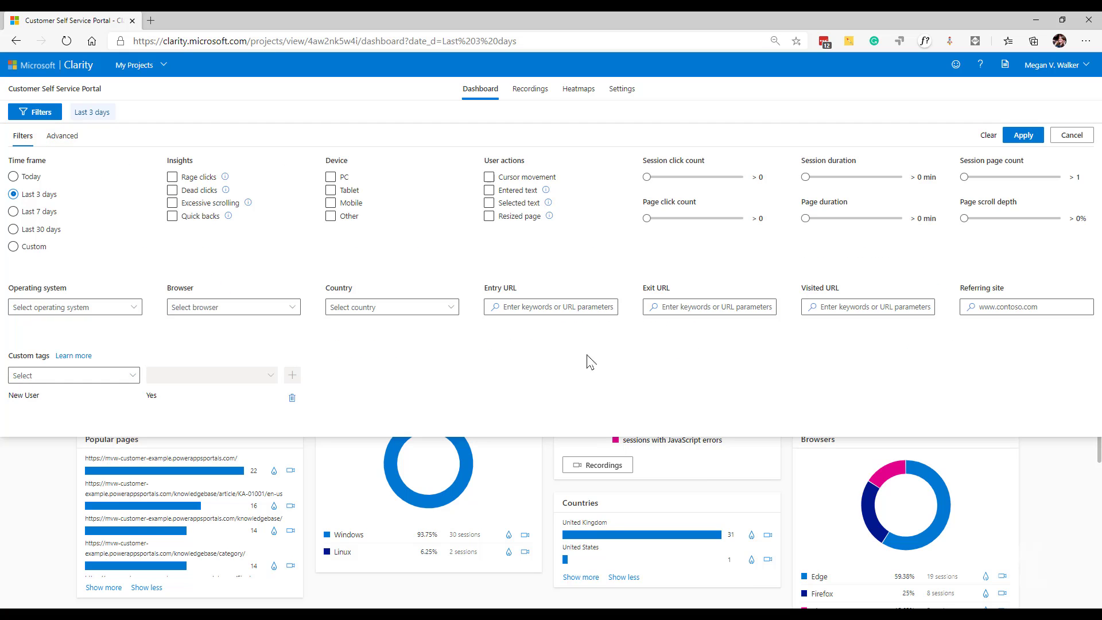
pyautogui.click(1023, 136)
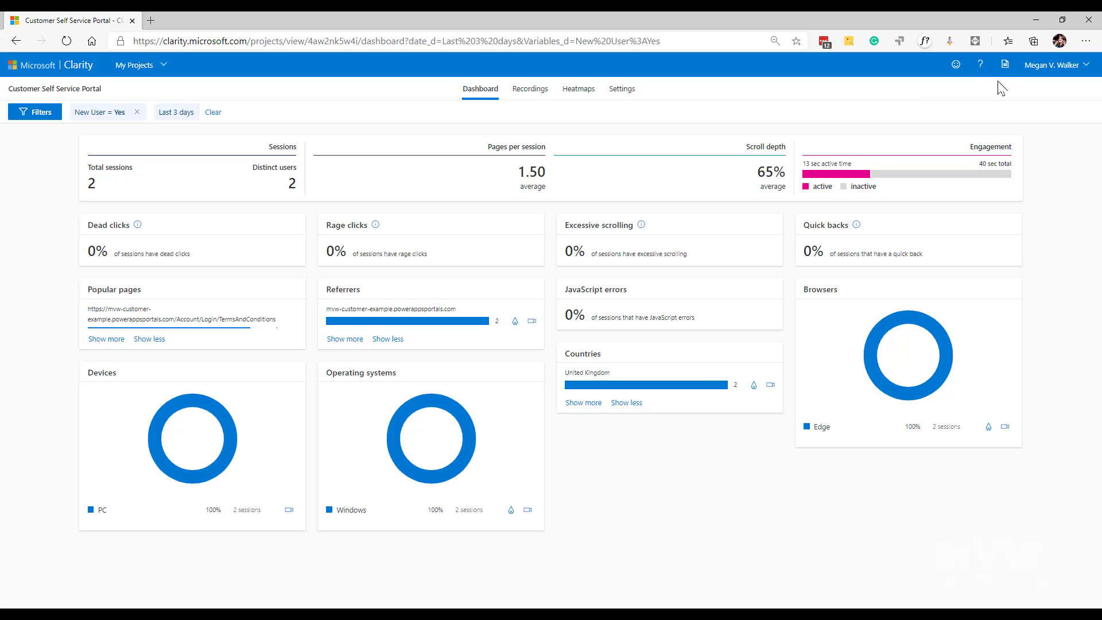
# Step: Return to Portal Management and open the web page record Knowledge Base - Article Details
pyautogui.click(1036, 20)
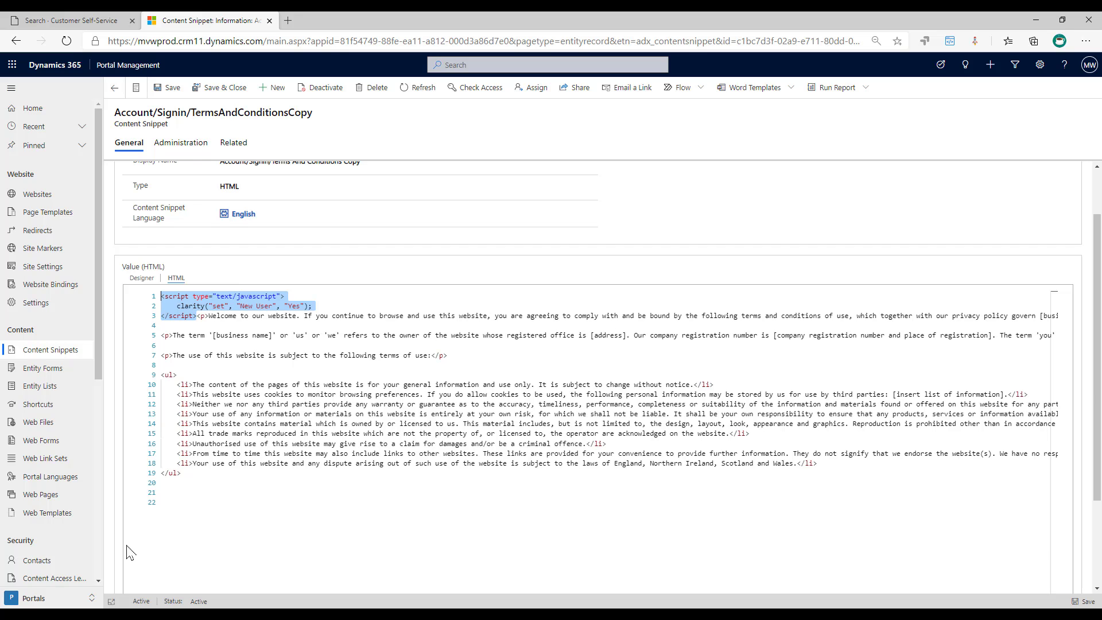
pyautogui.click(93, 504)
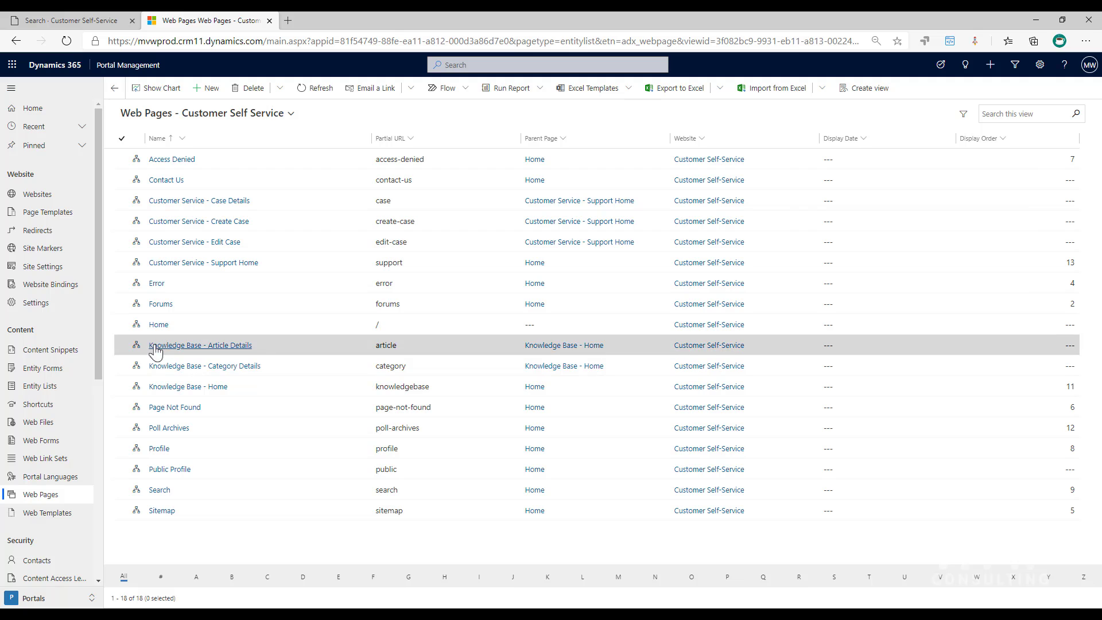
pyautogui.click(236, 346)
# Step: Switch to the portal, open the article about being incorrectly billed, and highlight its article number in the URL and breadcrumb
pyautogui.hotkey('ctrl', 'shift', 'Tab')
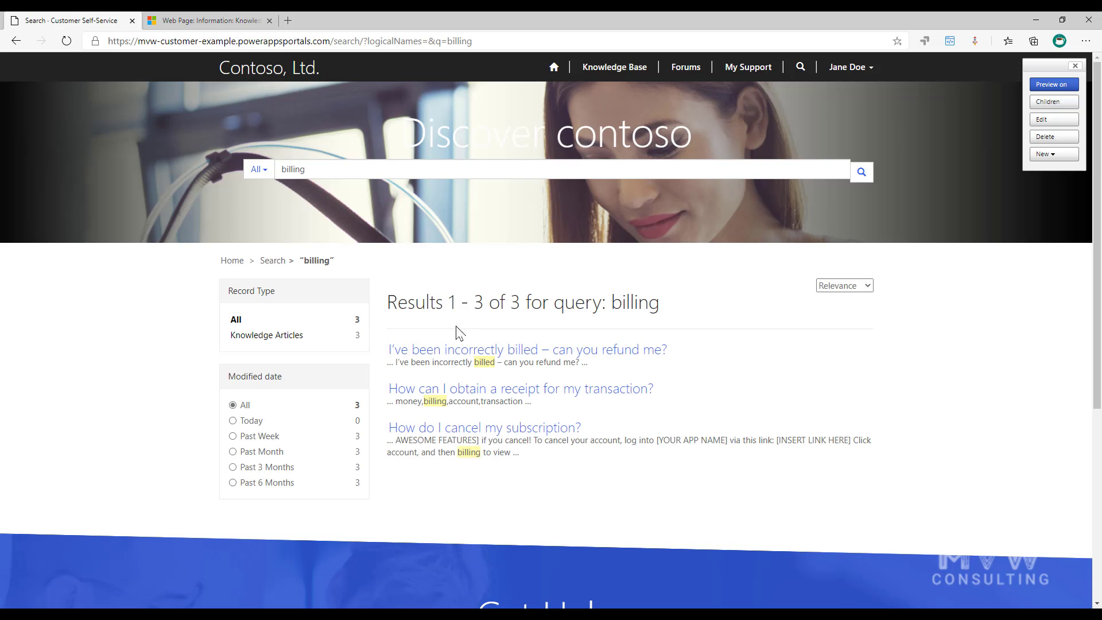
pyautogui.click(455, 351)
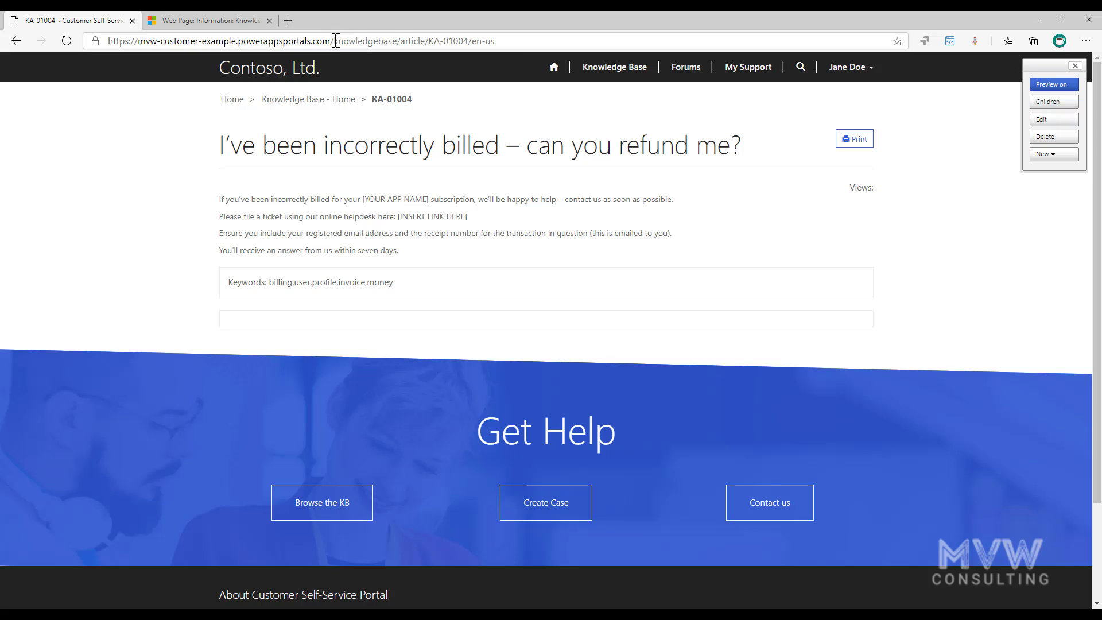
pyautogui.moveTo(429, 41); pyautogui.dragTo(466, 38)
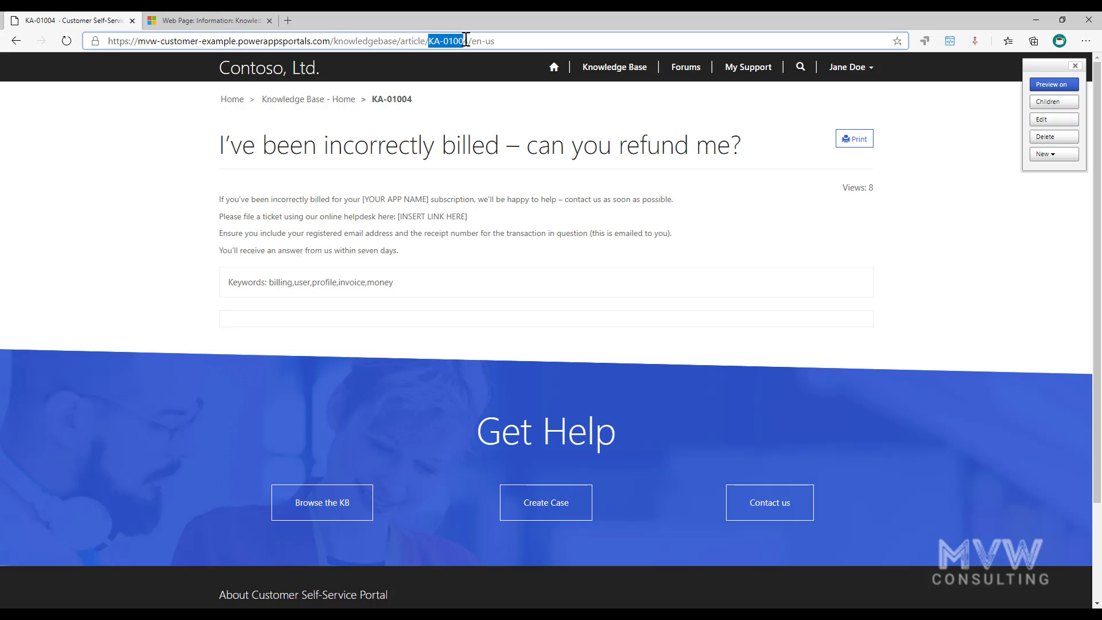
pyautogui.click(425, 107)
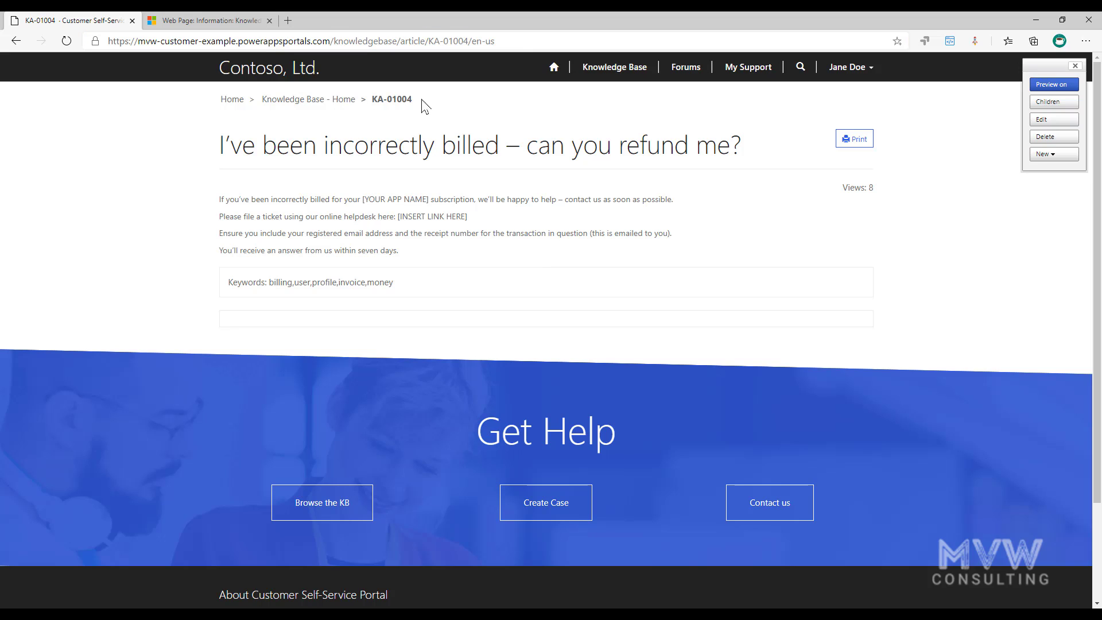
pyautogui.moveTo(424, 107); pyautogui.dragTo(372, 99)
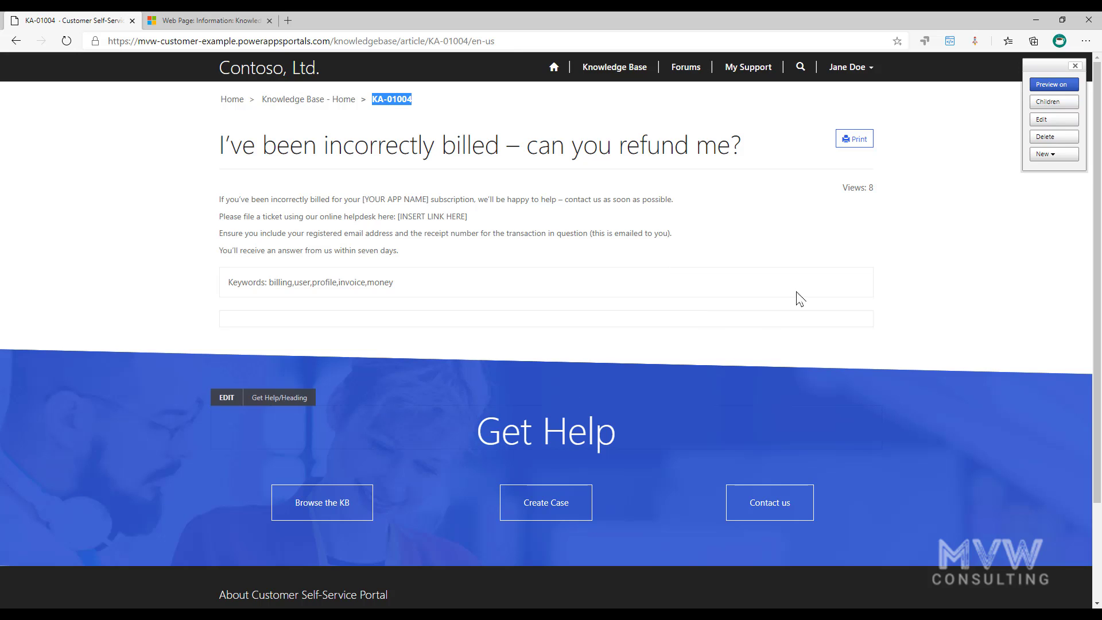
# Step: Return to Portal Management, open the Article Details page's English content page and view its custom JavaScript
pyautogui.click(193, 19)
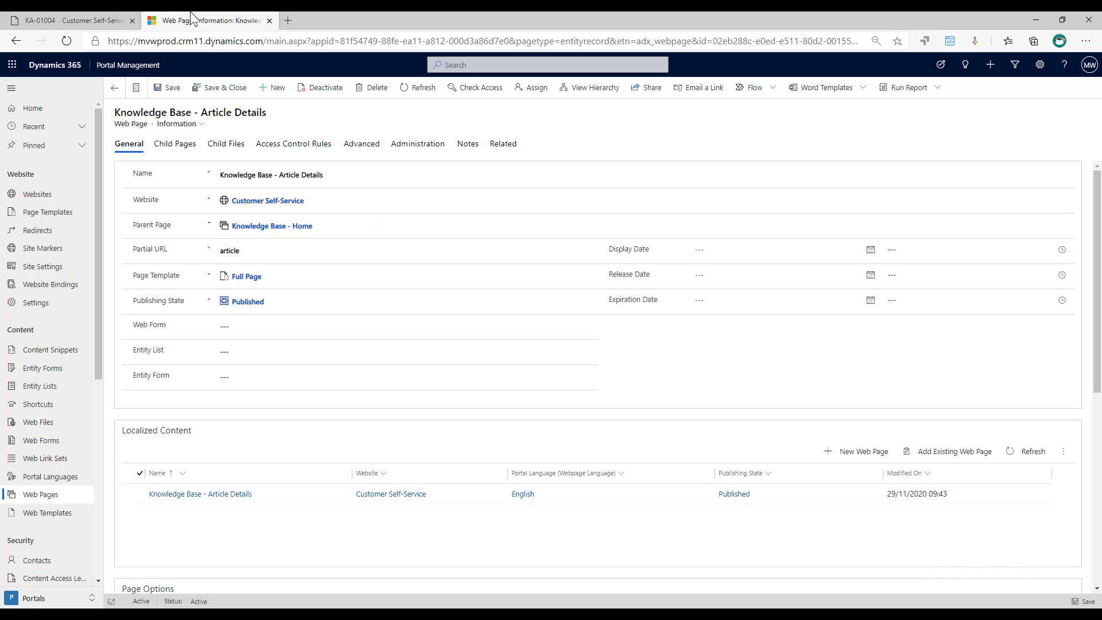
pyautogui.click(547, 282)
pyautogui.click(182, 495)
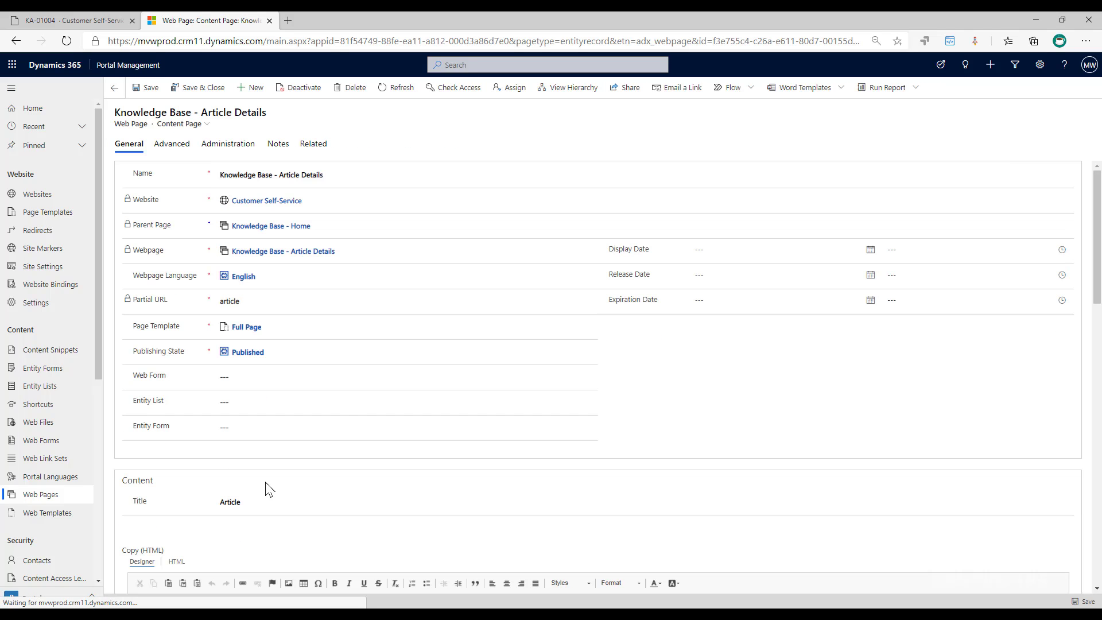
pyautogui.click(172, 144)
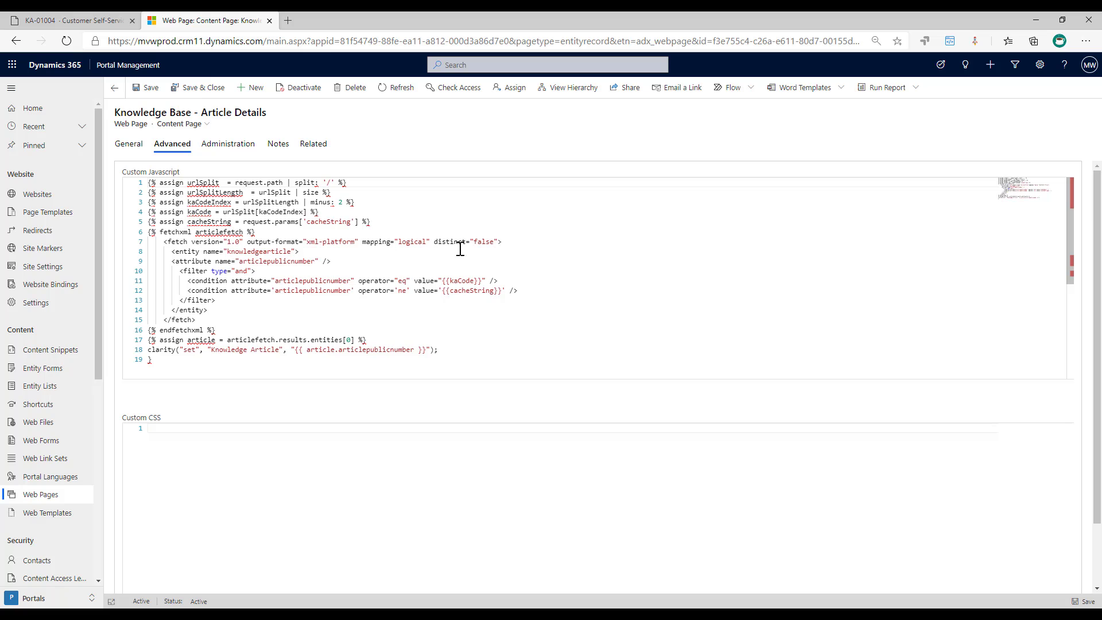
# Step: Highlight the five assign lines at the start of the custom JavaScript and compare them with the portal article's URL
pyautogui.moveTo(396, 221); pyautogui.dragTo(326, 222)
pyautogui.moveTo(211, 218); pyautogui.dragTo(131, 185)
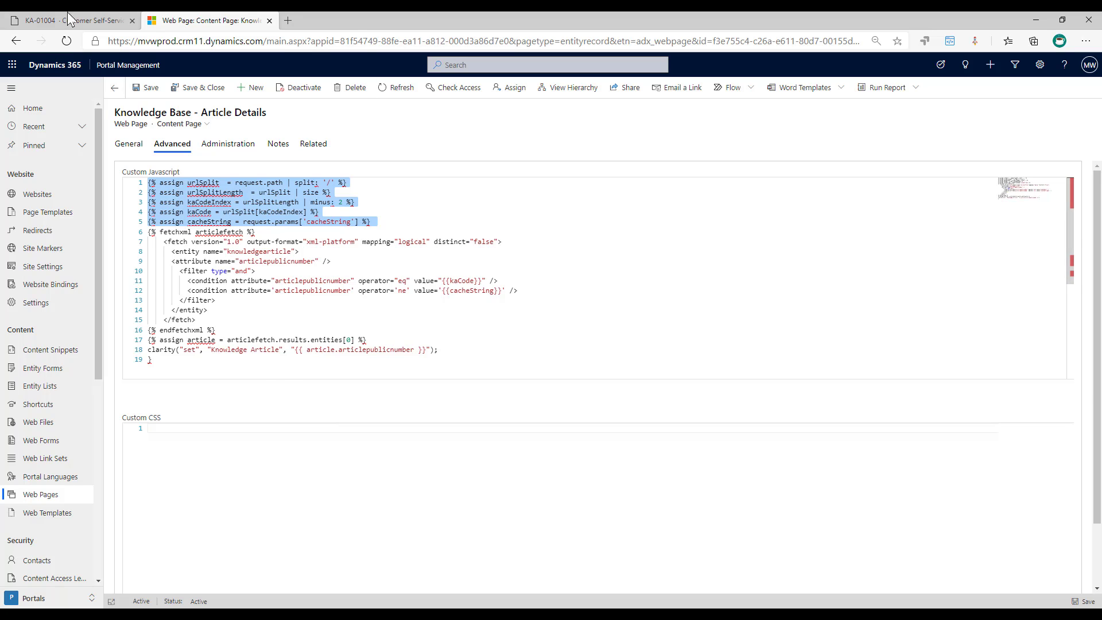
pyautogui.hotkey('ctrl', 'Tab')
pyautogui.moveTo(141, 39); pyautogui.dragTo(55, 38)
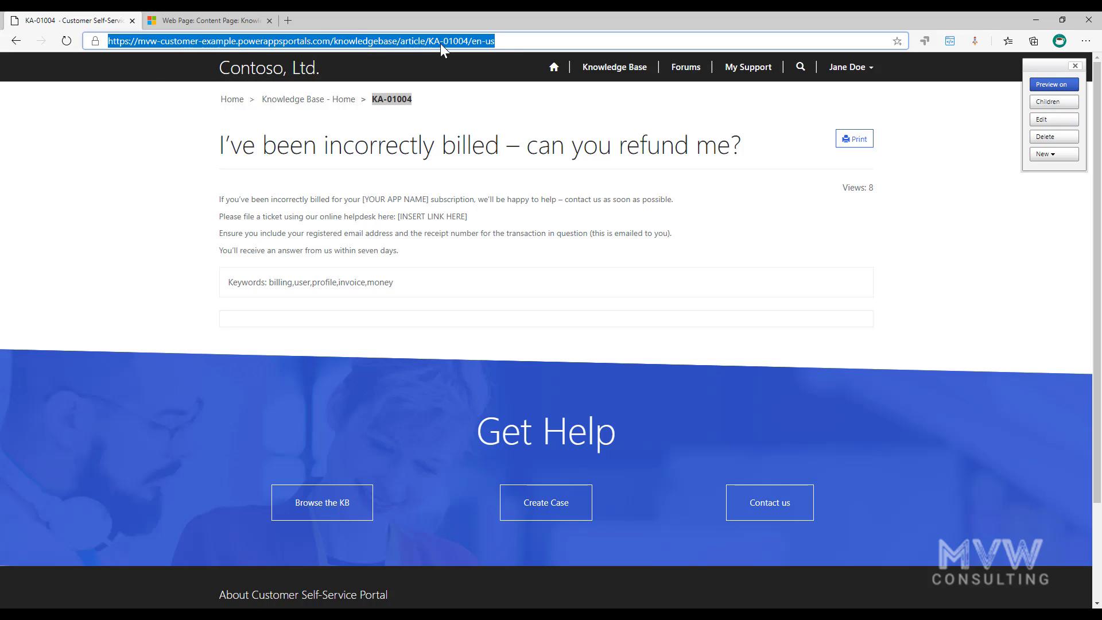
pyautogui.click(204, 20)
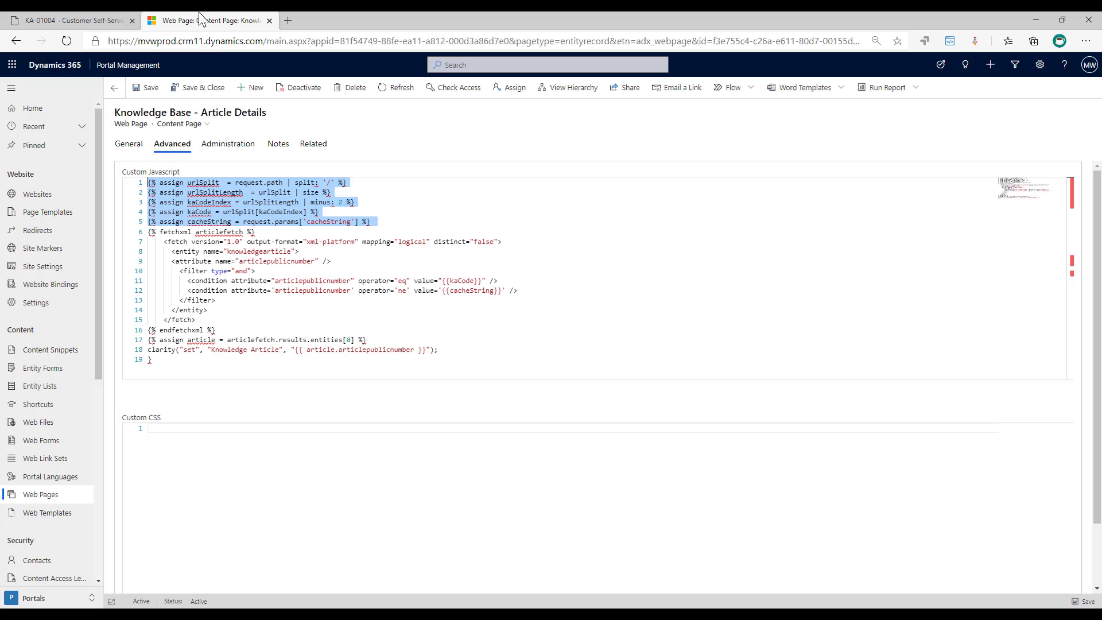
# Step: Highlight the '/' split character and the minus value 2 in the code, and check them against the article URL's segments
pyautogui.doubleClick(330, 183)
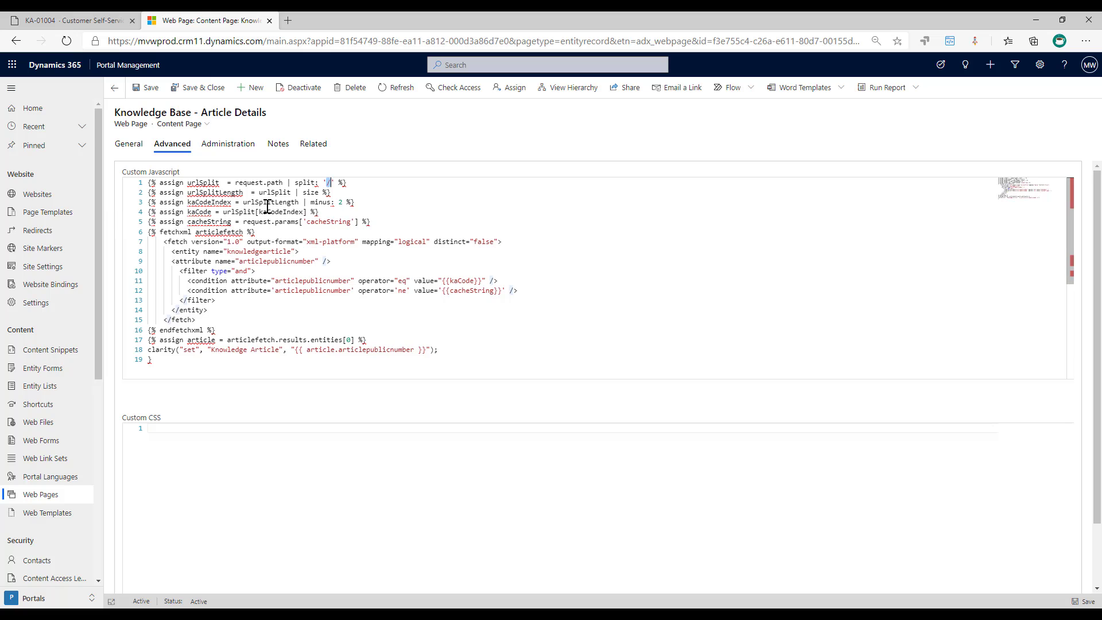
pyautogui.click(404, 206)
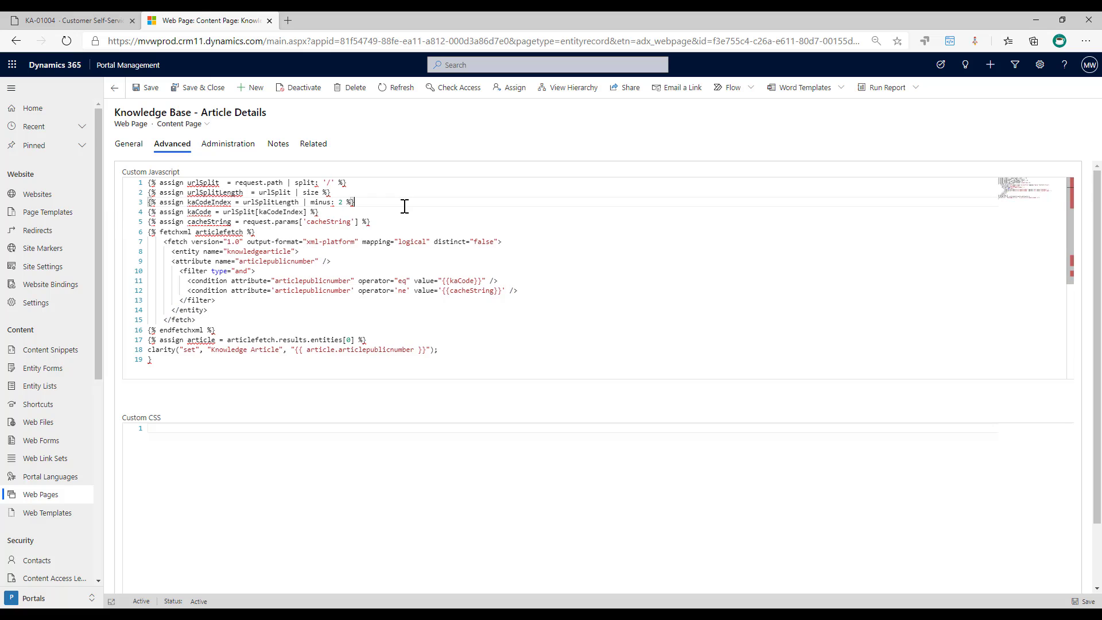
pyautogui.doubleClick(340, 203)
pyautogui.click(74, 20)
pyautogui.click(174, 42)
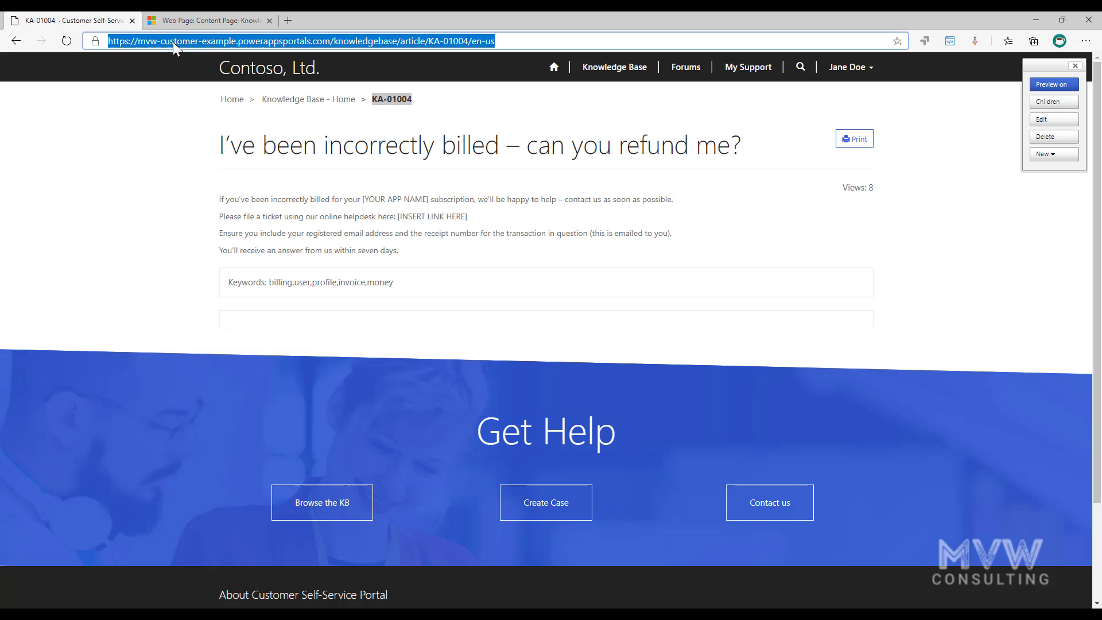
pyautogui.click(466, 41)
pyautogui.click(150, 21)
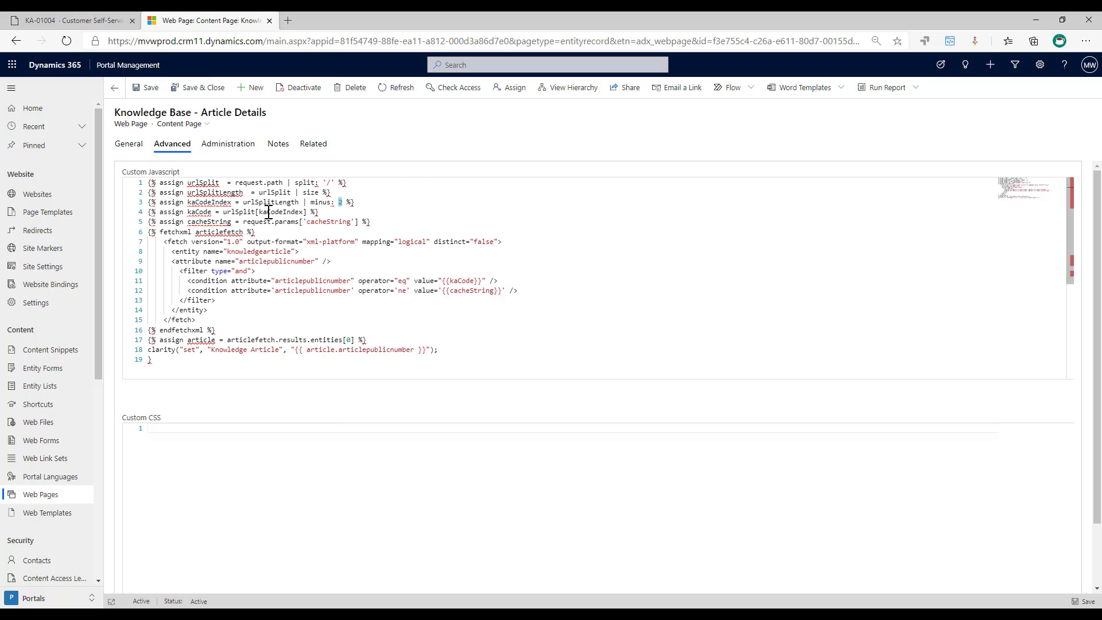
# Step: Highlight the kaCode variable in the code and compare it with the article number on the portal page
pyautogui.doubleClick(195, 212)
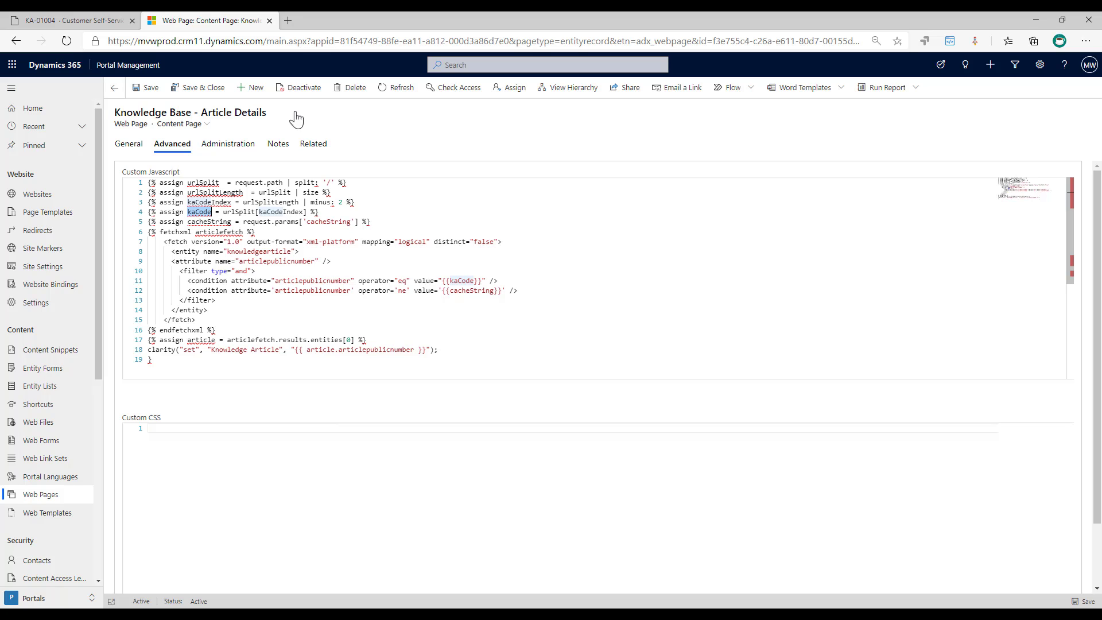
pyautogui.click(86, 20)
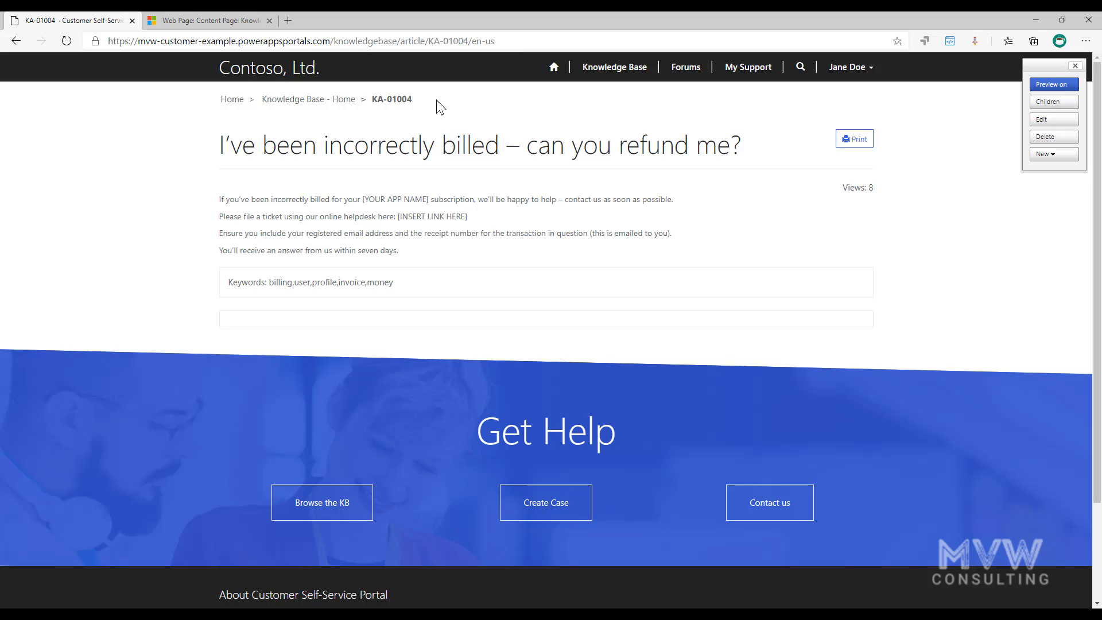
pyautogui.click(188, 20)
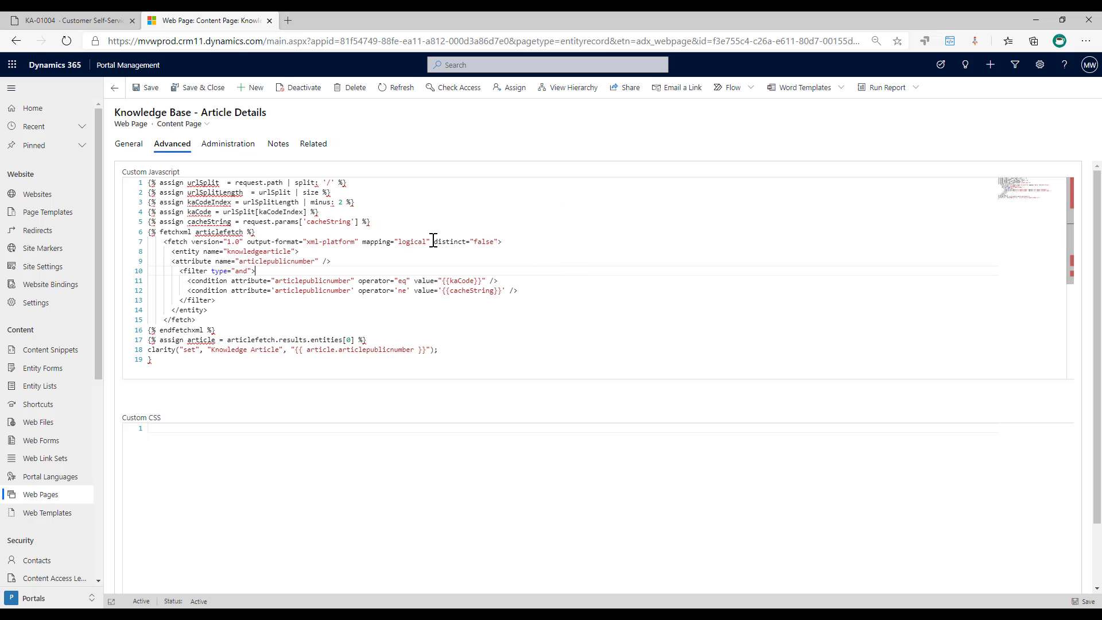
# Step: Examine the cacheString line and the articlefetch FetchXML query, highlighting the articlepublicnumber attribute and the condition using kaCode
pyautogui.moveTo(389, 220); pyautogui.dragTo(148, 222)
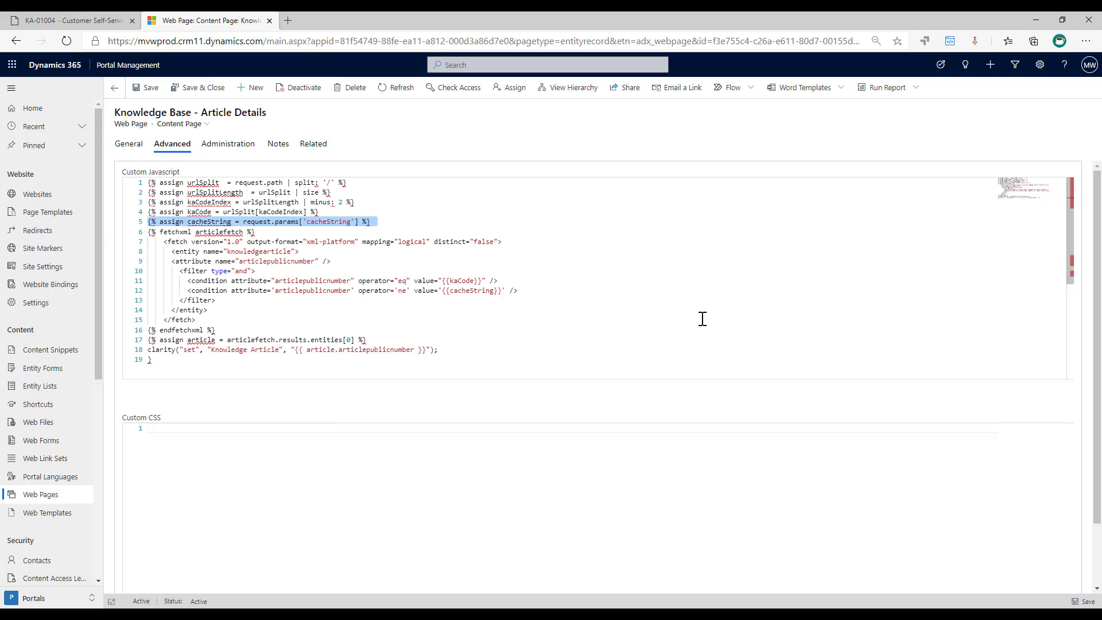
pyautogui.moveTo(232, 331); pyautogui.dragTo(138, 237)
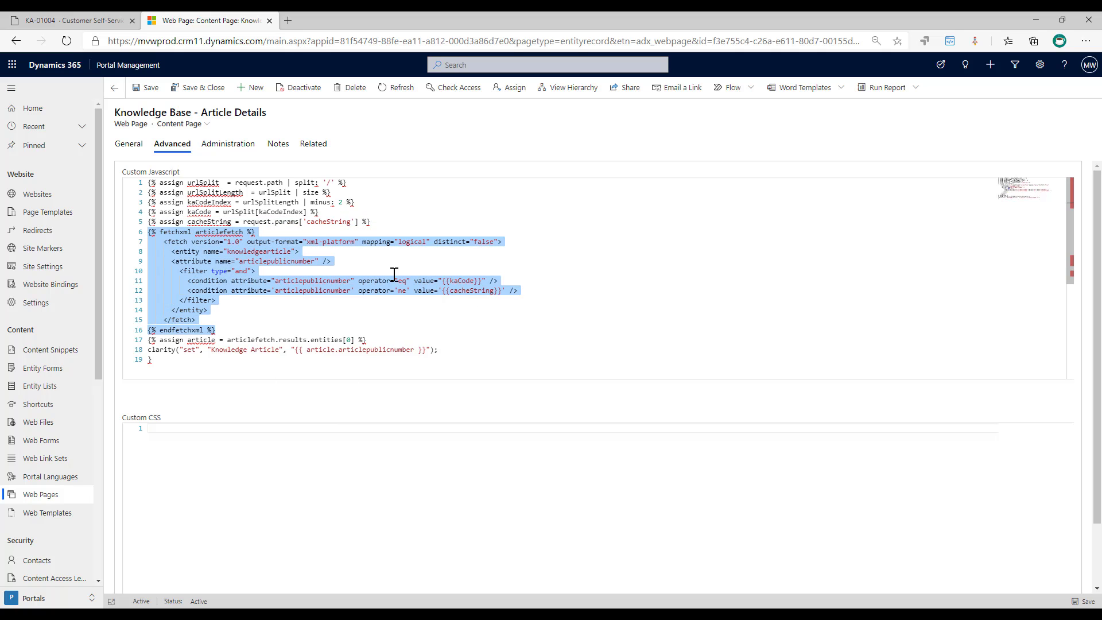
pyautogui.click(290, 251)
pyautogui.moveTo(311, 252); pyautogui.dragTo(345, 260)
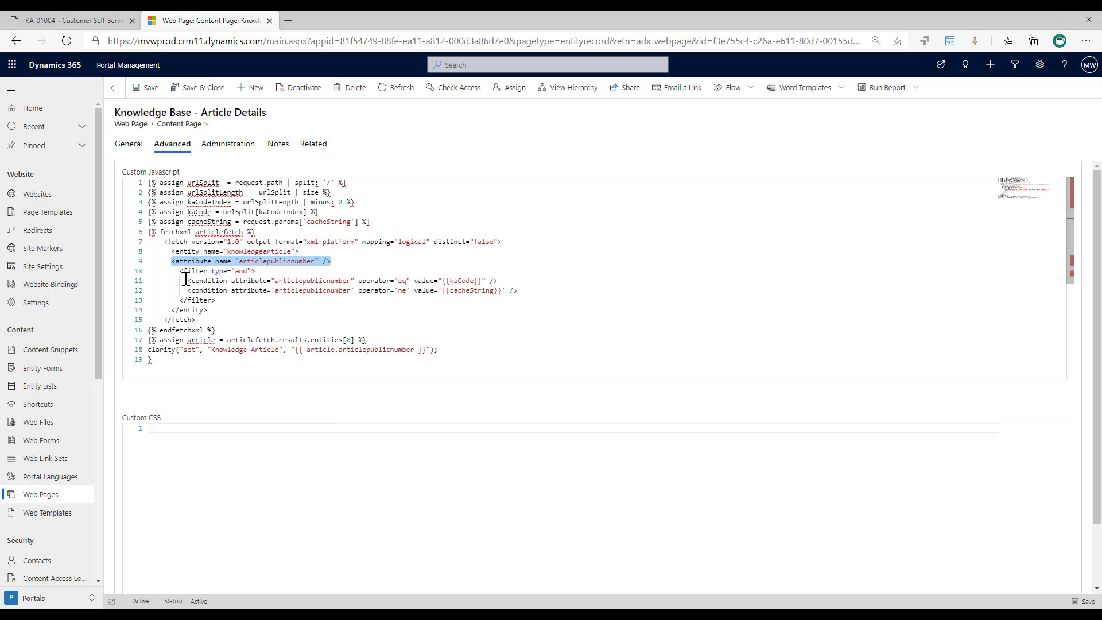
pyautogui.moveTo(523, 281); pyautogui.dragTo(188, 281)
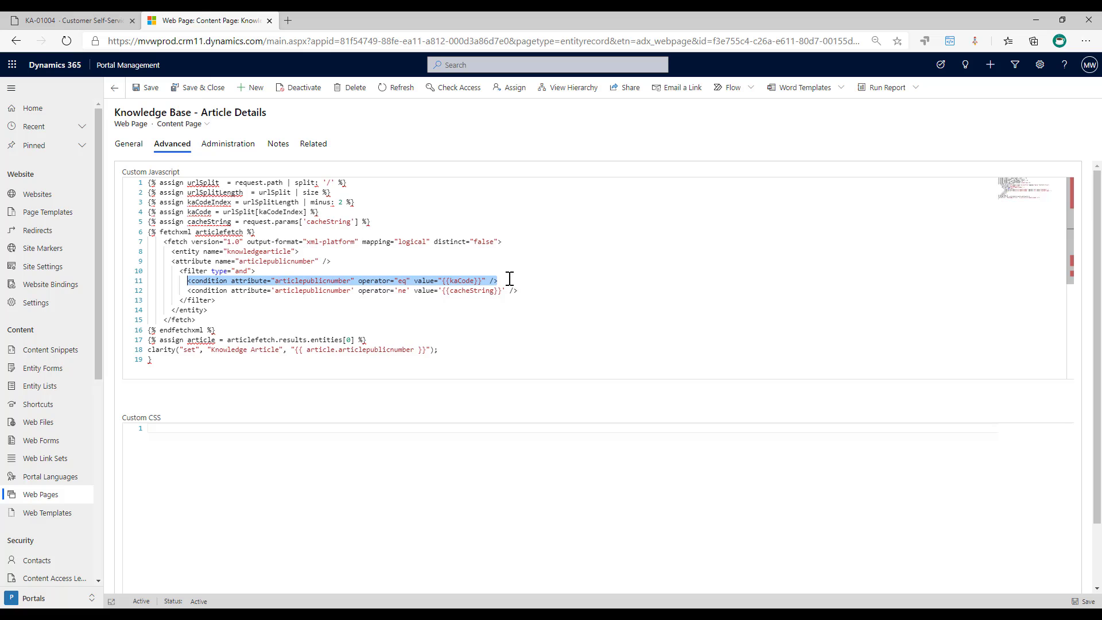
pyautogui.moveTo(446, 281); pyautogui.dragTo(477, 280)
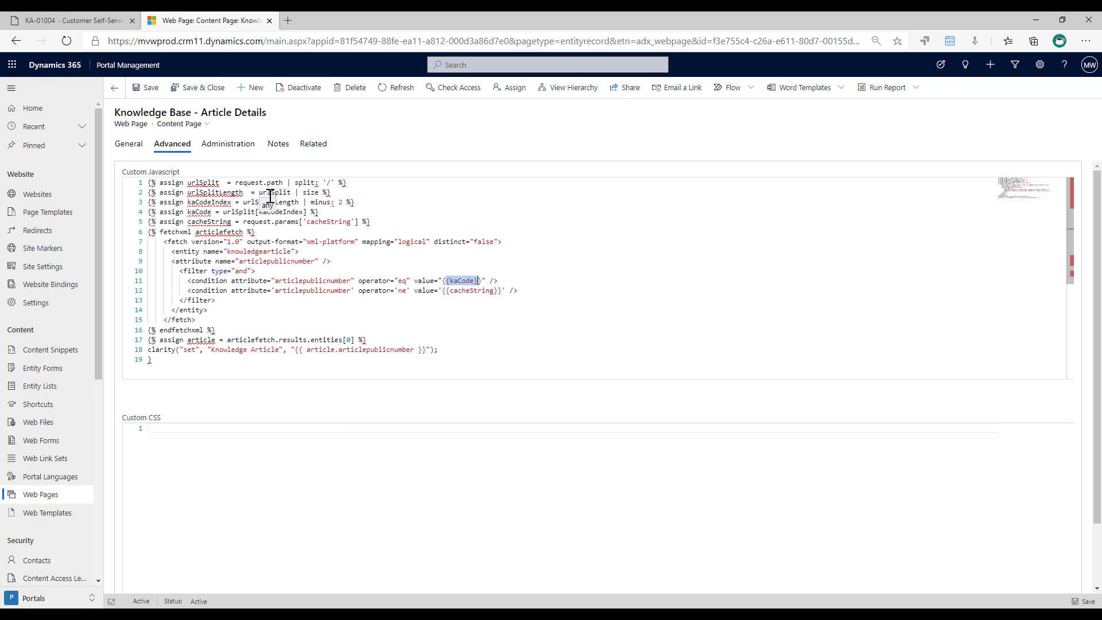
# Step: Examine the clarity "set" line at the end of the custom JavaScript, highlighting the whole line and its Knowledge Article tag name and articlepublicnumber value
pyautogui.click(461, 281)
pyautogui.click(596, 289)
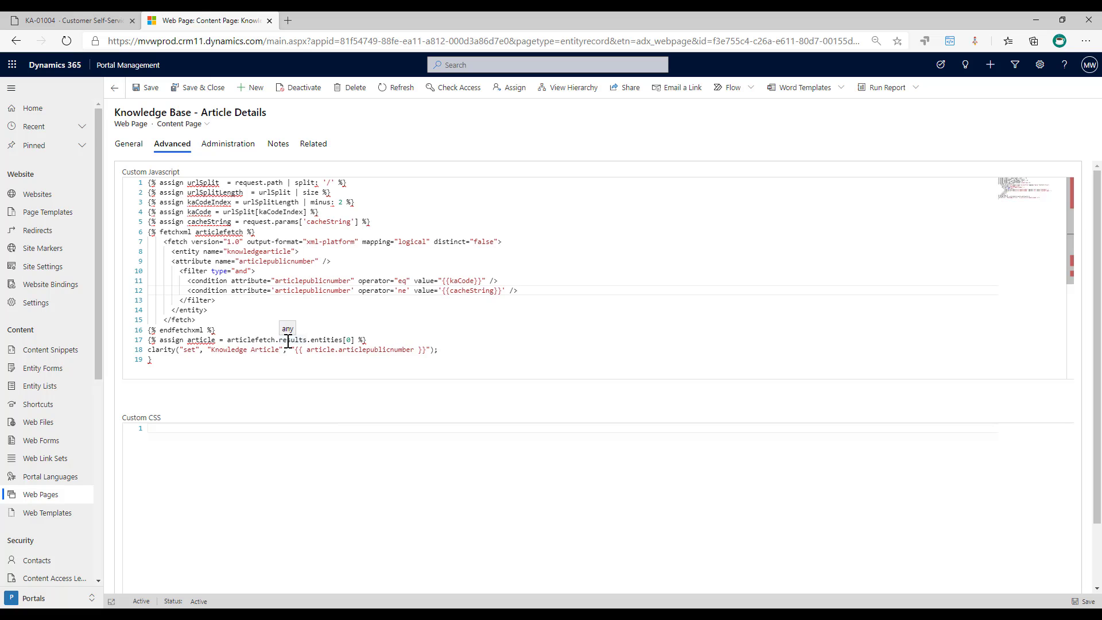
pyautogui.click(149, 350)
pyautogui.moveTo(149, 350); pyautogui.dragTo(453, 349)
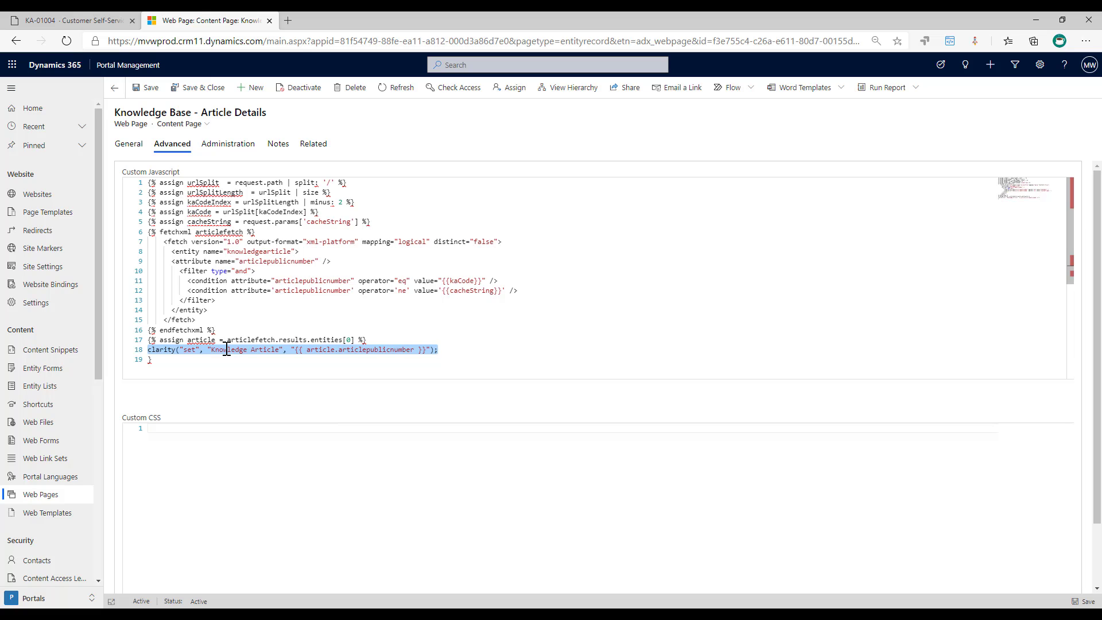
pyautogui.click(172, 350)
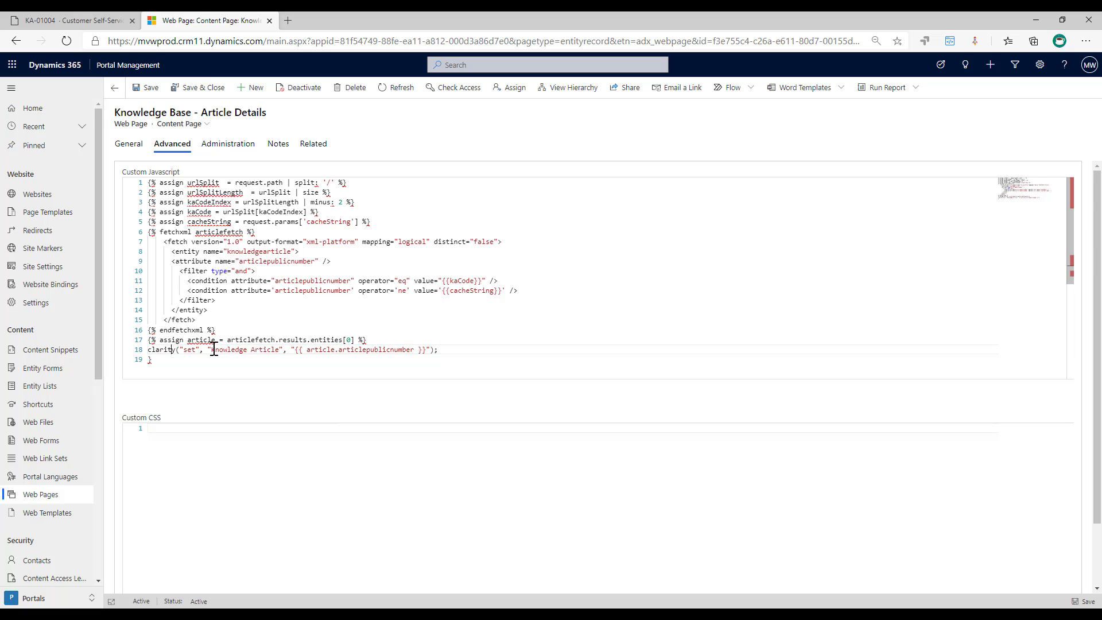
pyautogui.moveTo(212, 350); pyautogui.dragTo(428, 352)
pyautogui.click(471, 353)
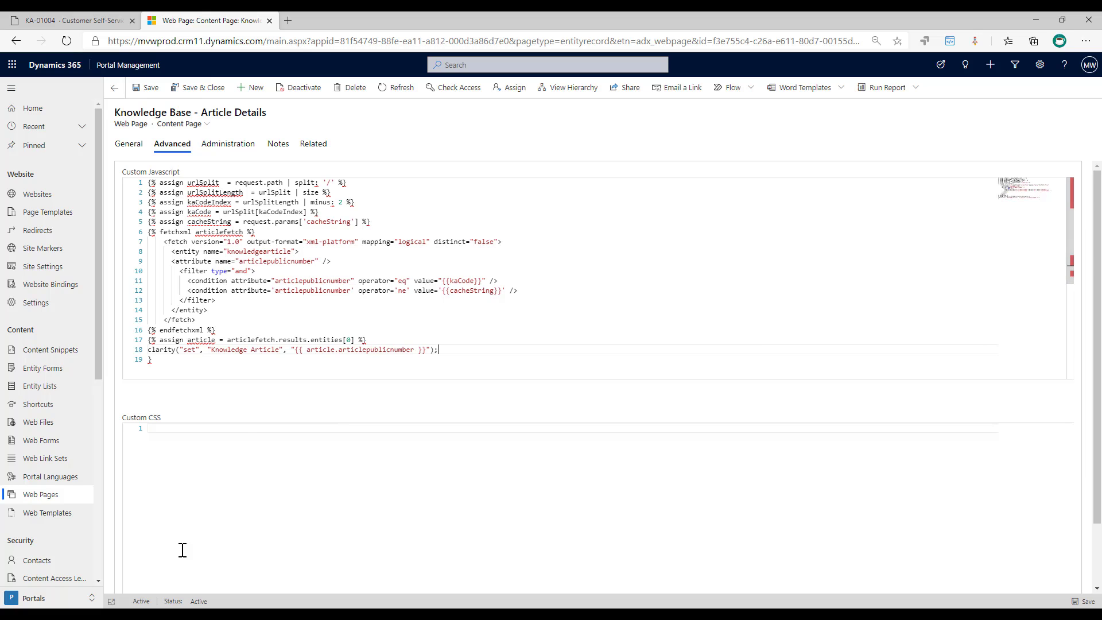
# Step: Switch to the Microsoft Clarity dashboard, choose Knowledge Article as the custom tag in the filters, and open its list of values
pyautogui.click(159, 601)
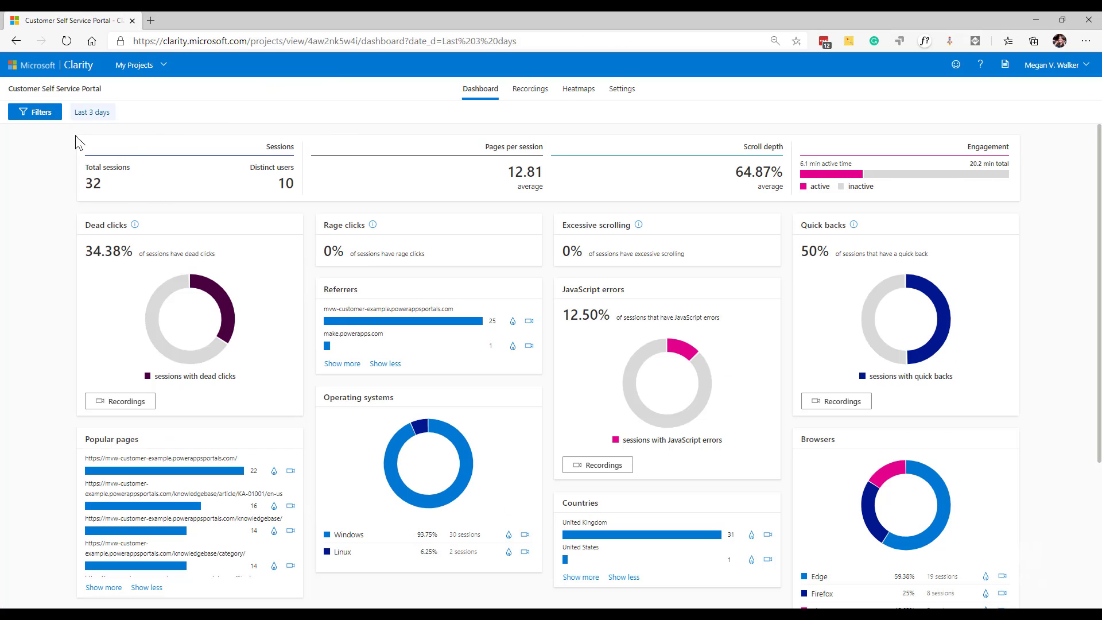
pyautogui.click(40, 112)
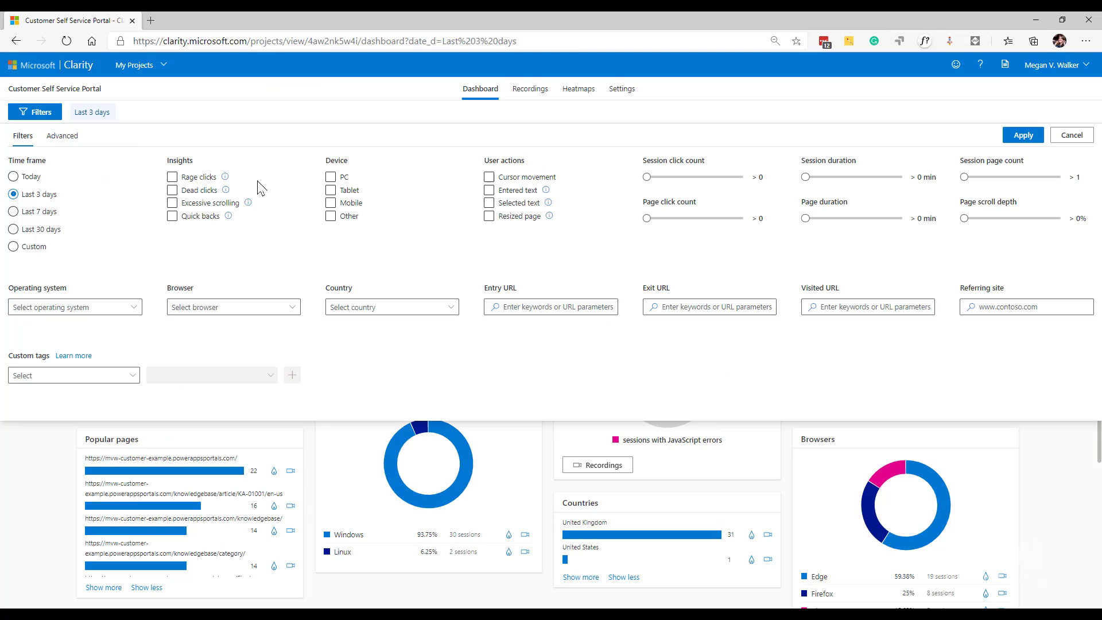
pyautogui.click(125, 374)
pyautogui.click(69, 510)
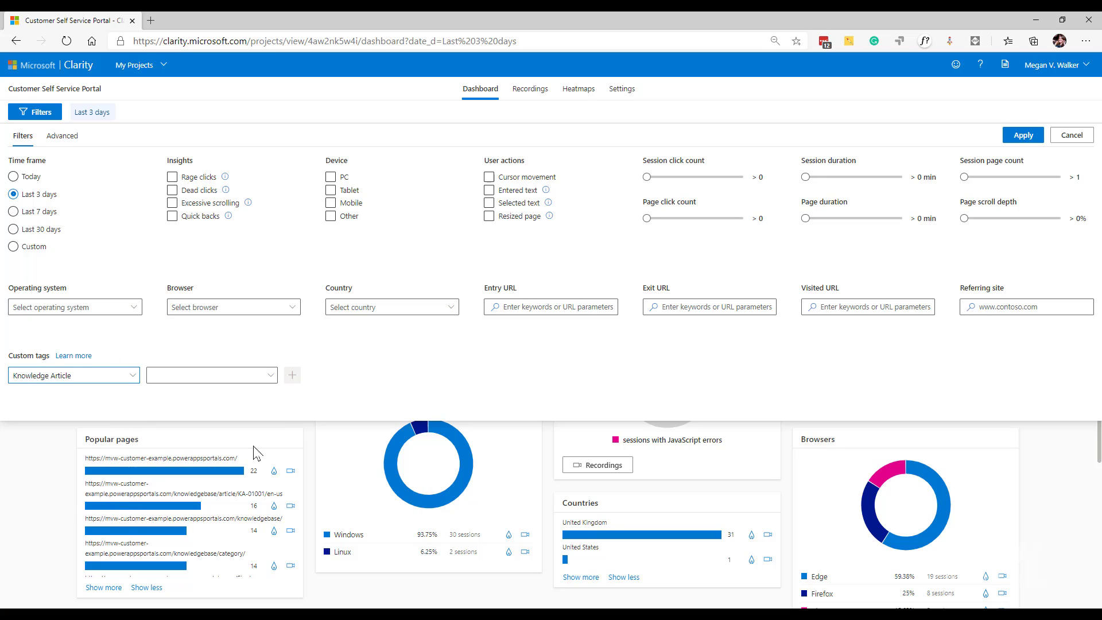
pyautogui.click(270, 378)
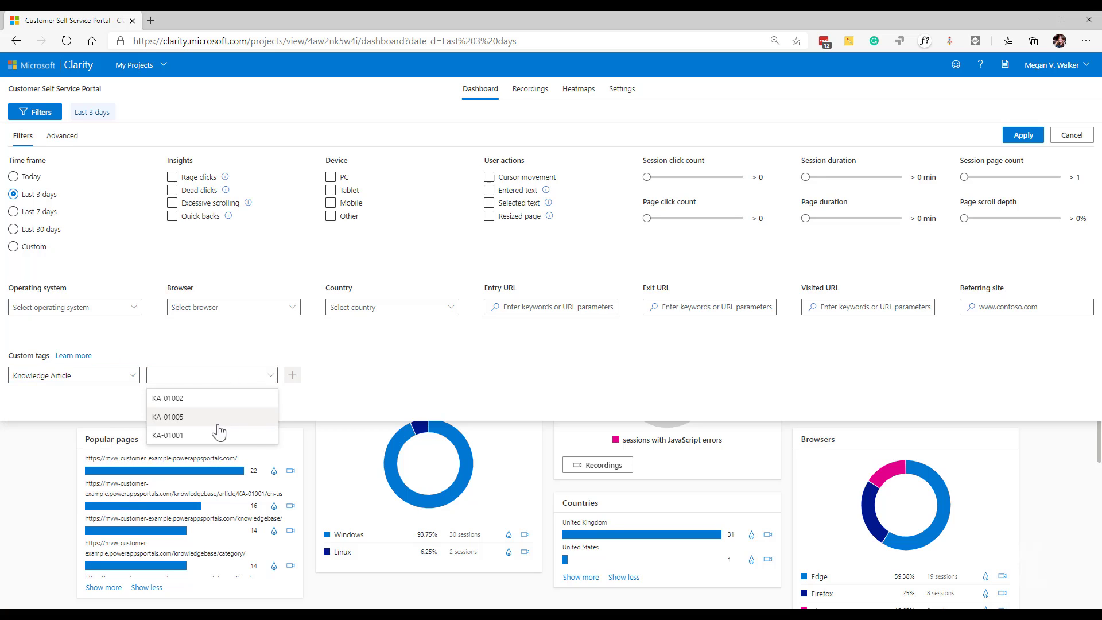